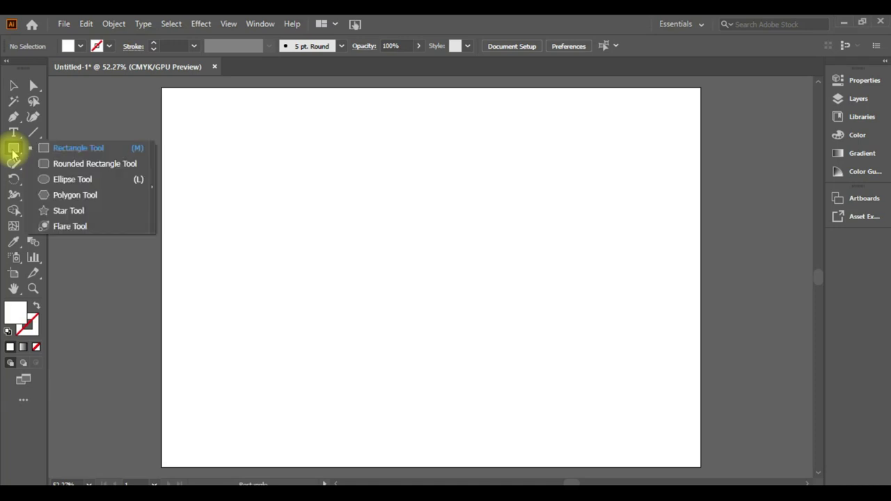
- Draw a large circle and fill it with an orange-to-light-orange gradient
{"action": "left_click", "coordinate": [57, 177]}
{"action": "mouse_move", "coordinate": [299, 146]}
{"action": "left_mouse_down"}
{"action": "mouse_move", "coordinate": [402, 234]}
{"action": "mouse_move", "coordinate": [443, 289]}
{"action": "left_mouse_up"}
{"action": "left_click", "coordinate": [69, 47]}
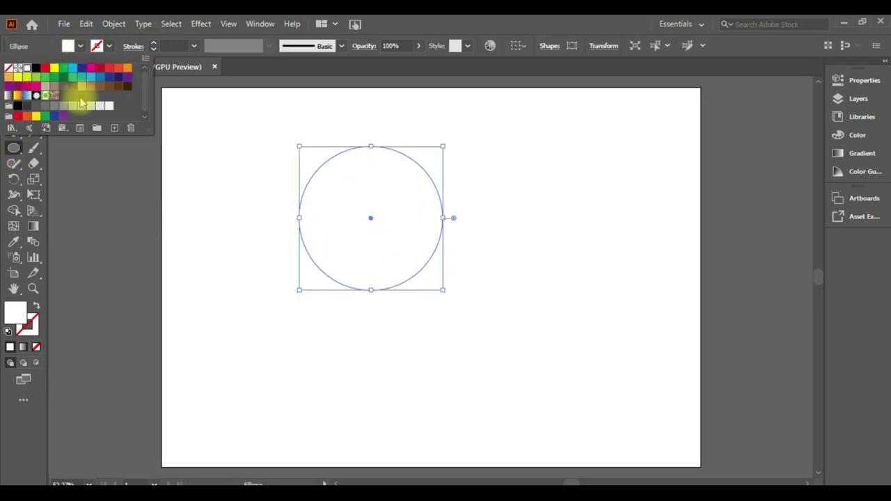
{"action": "left_click", "coordinate": [19, 84]}
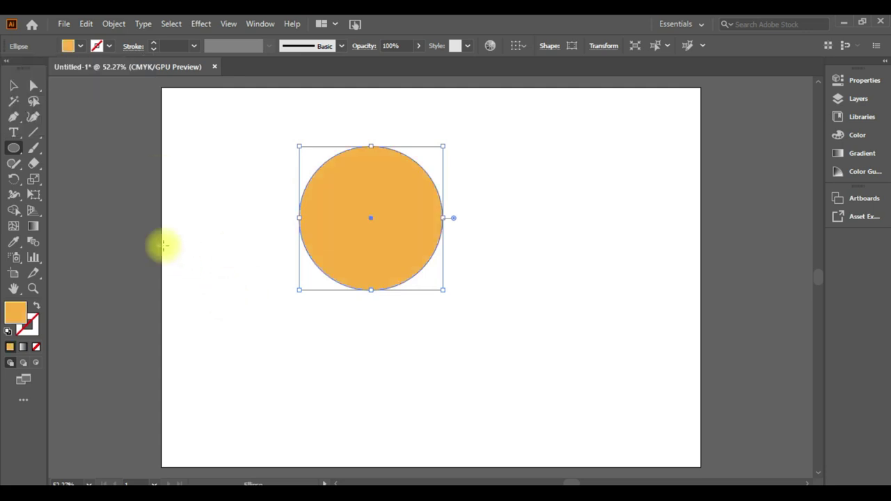
{"action": "left_click", "coordinate": [22, 348]}
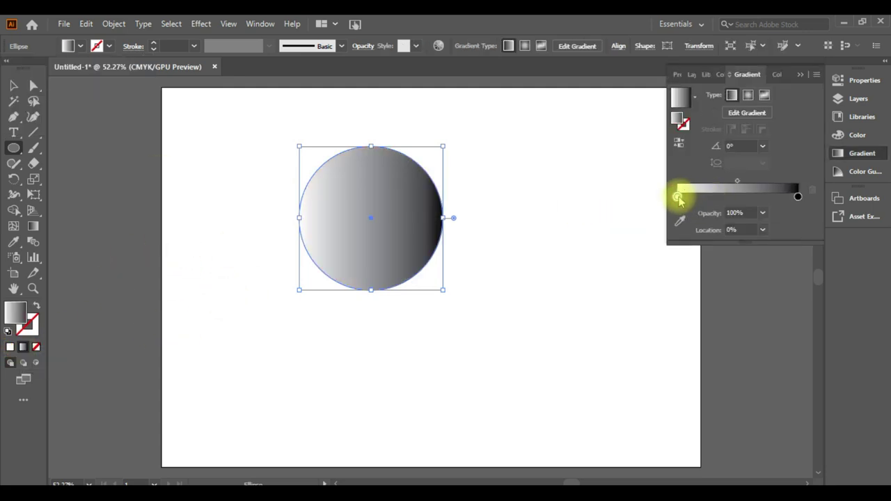
{"action": "double_click", "coordinate": [677, 197]}
{"action": "left_click", "coordinate": [749, 237]}
{"action": "left_click", "coordinate": [798, 197]}
{"action": "double_click", "coordinate": [798, 197]}
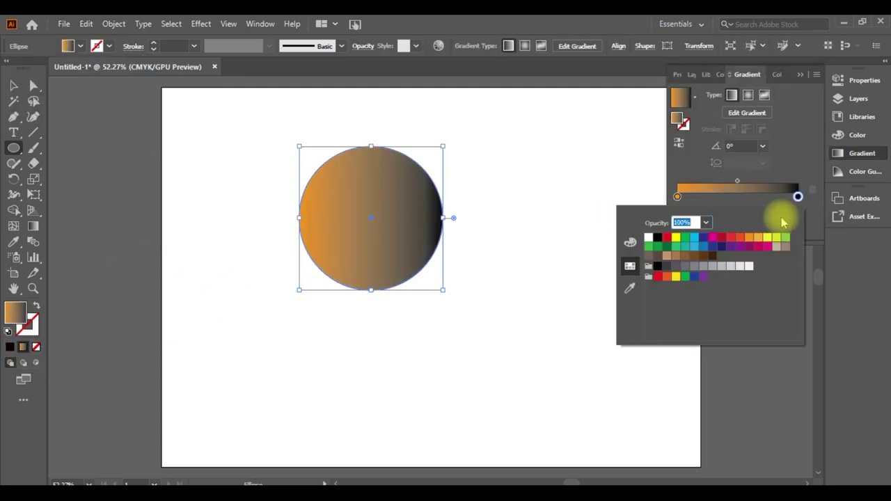
{"action": "left_click", "coordinate": [760, 238]}
{"action": "left_click", "coordinate": [367, 204]}
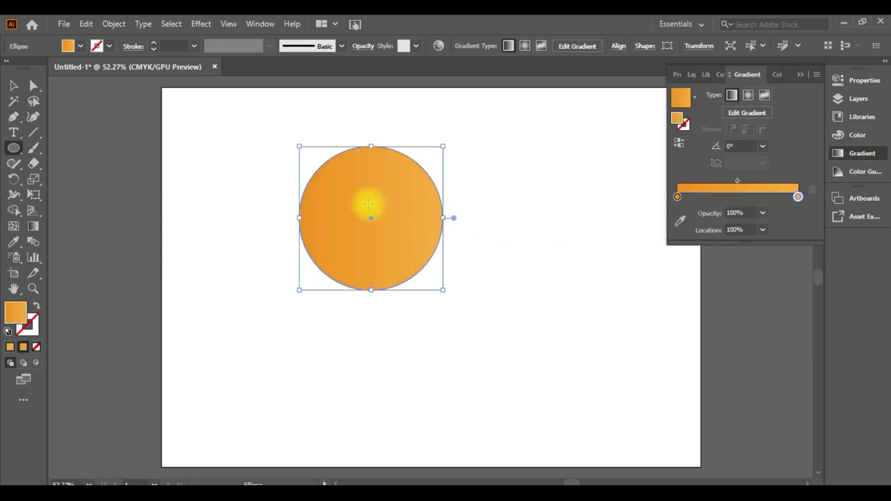
- Make the moon's gradient radial and stretch it diagonally across the circle
{"action": "left_click", "coordinate": [31, 226]}
{"action": "mouse_move", "coordinate": [298, 218]}
{"action": "left_mouse_down"}
{"action": "mouse_move", "coordinate": [371, 223]}
{"action": "mouse_move", "coordinate": [307, 218]}
{"action": "left_mouse_up"}
{"action": "mouse_move", "coordinate": [443, 218]}
{"action": "left_mouse_down"}
{"action": "mouse_move", "coordinate": [418, 218]}
{"action": "mouse_move", "coordinate": [468, 215]}
{"action": "left_mouse_up"}
{"action": "left_click", "coordinate": [748, 95]}
{"action": "left_click_drag", "start_coordinate": [506, 291], "coordinate": [307, 183]}
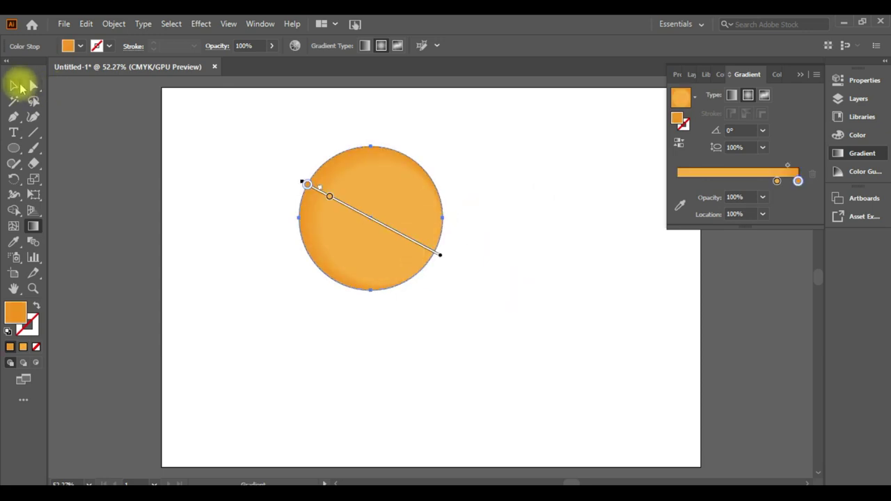
{"action": "left_click", "coordinate": [15, 86]}
{"action": "left_click", "coordinate": [237, 189]}
- Draw a small crater circle on the moon and select it
{"action": "left_click", "coordinate": [14, 147]}
{"action": "left_click_drag", "start_coordinate": [206, 179], "coordinate": [336, 205]}
{"action": "left_click", "coordinate": [13, 86]}
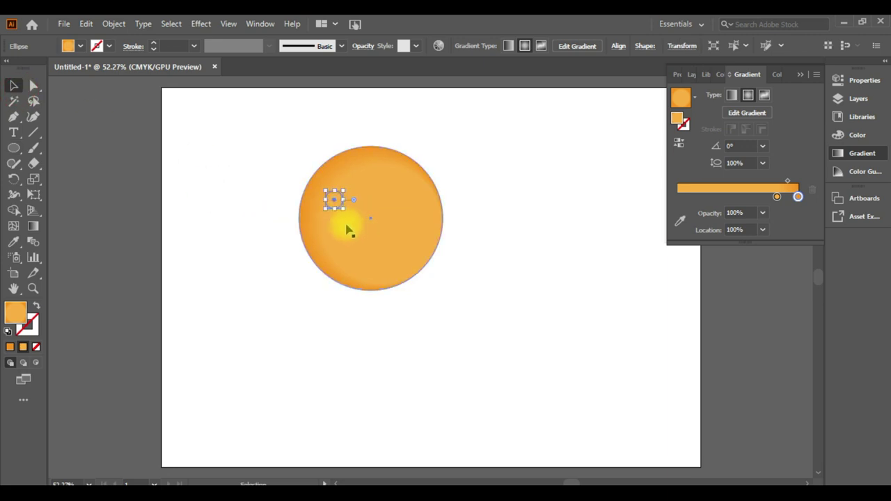
- Fill the small circle darker orange and paste a copy onto the moon as a second crater
{"action": "left_click", "coordinate": [14, 346]}
{"action": "left_click", "coordinate": [306, 295]}
{"action": "key", "text": "ctrl+v"}
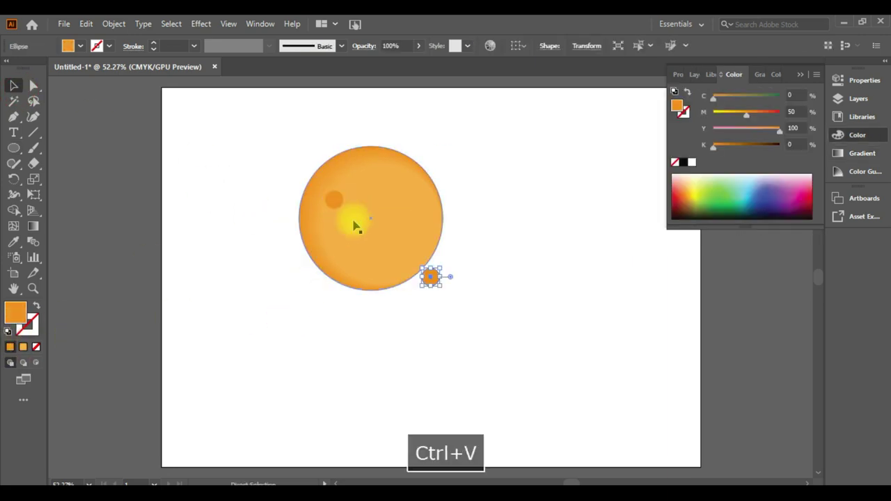
{"action": "left_click_drag", "start_coordinate": [433, 282], "coordinate": [333, 222]}
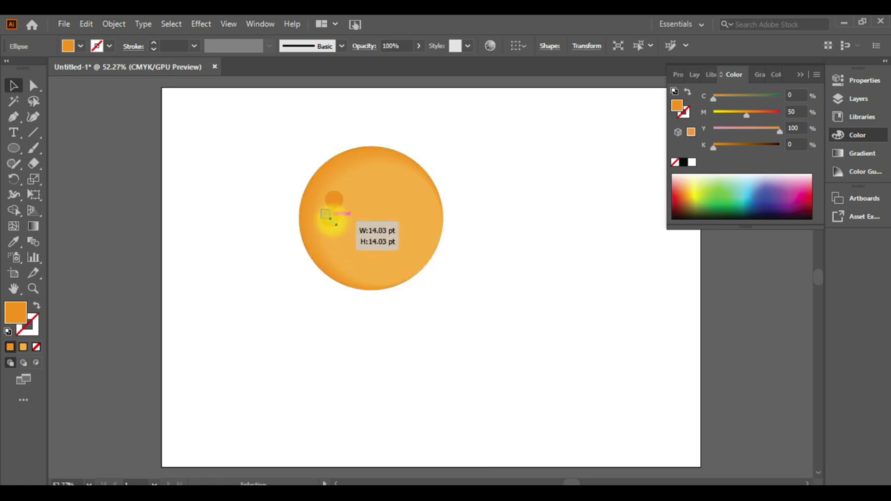
- Draw a wide rectangle below the moon
{"action": "left_click", "coordinate": [478, 352]}
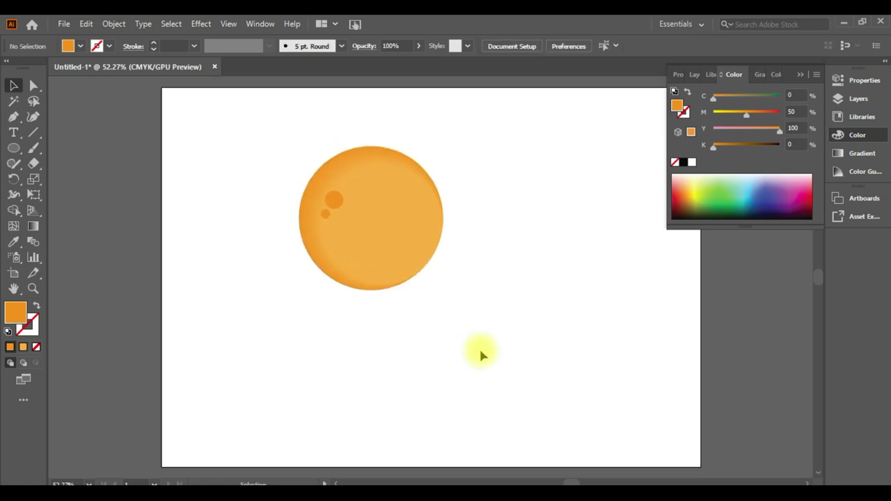
{"action": "left_click_drag", "start_coordinate": [14, 149], "coordinate": [67, 146]}
{"action": "left_click_drag", "start_coordinate": [260, 322], "coordinate": [455, 375]}
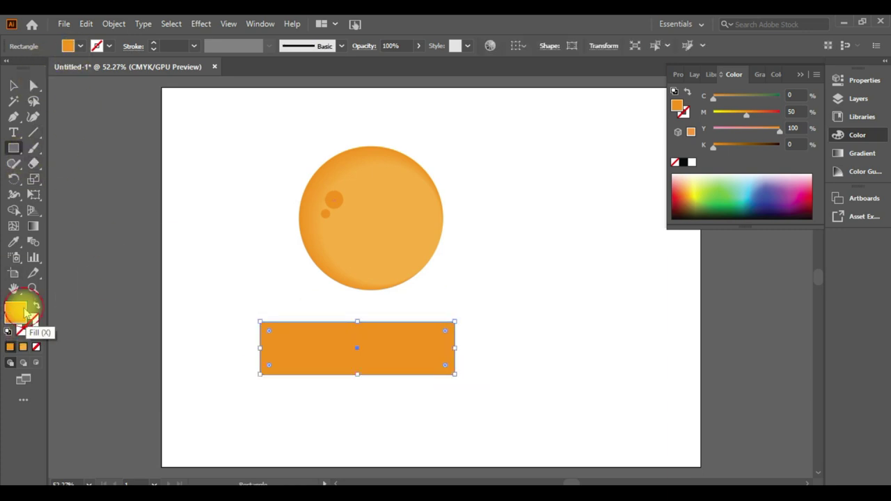
- Fill the rectangle with a near-black colour from the Color Picker
{"action": "double_click", "coordinate": [15, 313]}
{"action": "mouse_move", "coordinate": [261, 215]}
{"action": "left_mouse_down"}
{"action": "mouse_move", "coordinate": [260, 276]}
{"action": "mouse_move", "coordinate": [133, 285]}
{"action": "left_mouse_up"}
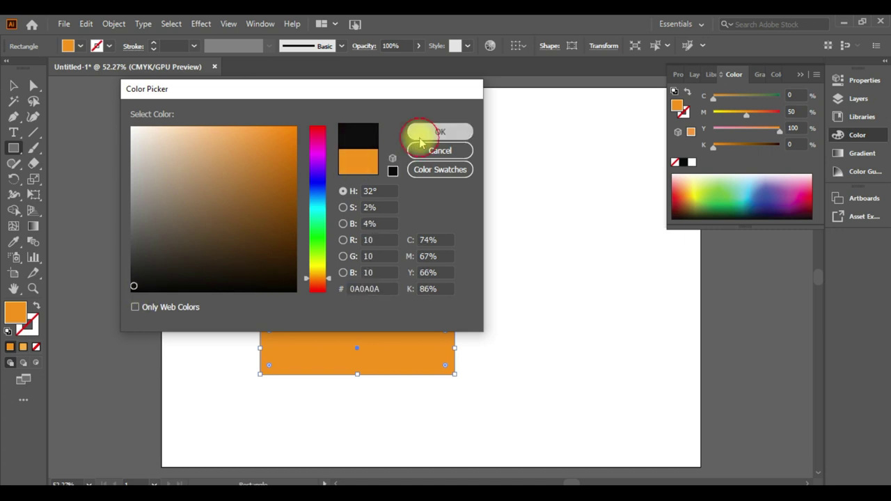
{"action": "left_click", "coordinate": [421, 132]}
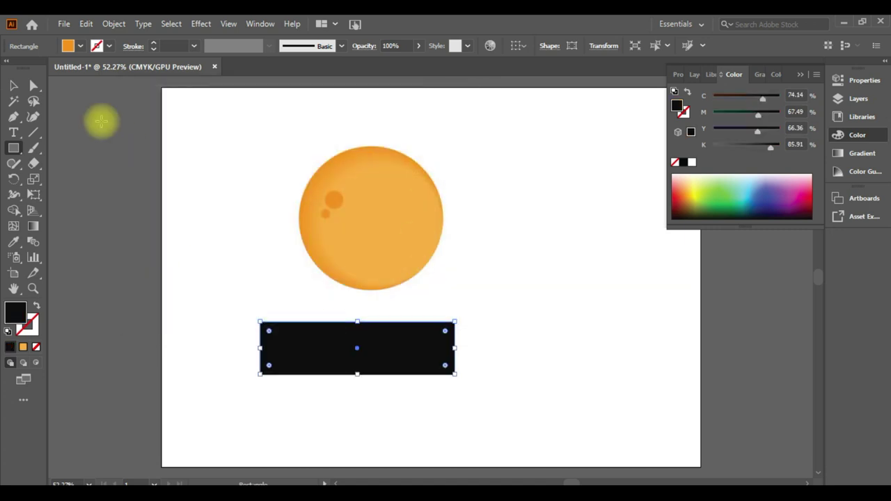
- Wrinkle the rectangle's top edge and warp tall peaks up from it
{"action": "left_click", "coordinate": [16, 198]}
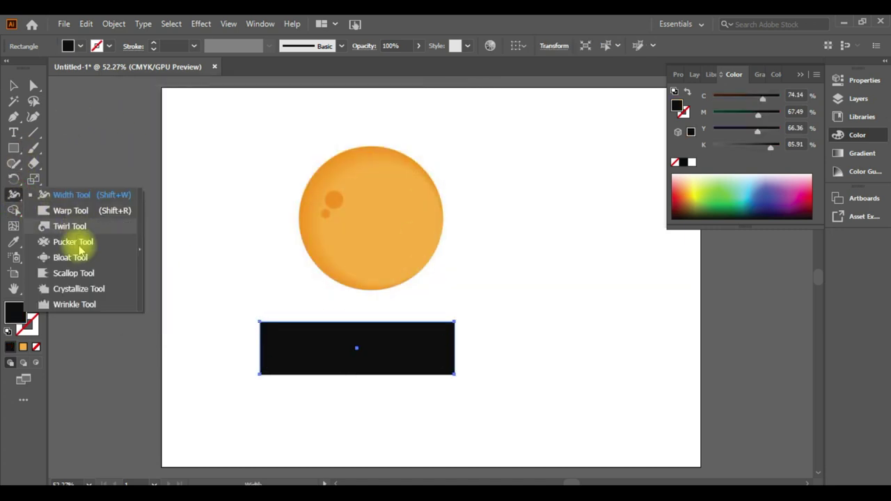
{"action": "left_click_drag", "start_coordinate": [16, 198], "coordinate": [76, 304]}
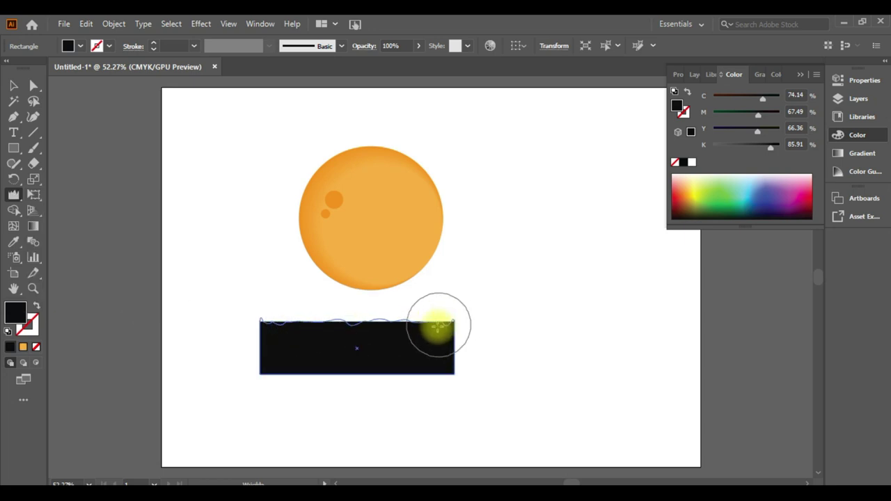
{"action": "left_click_drag", "start_coordinate": [291, 319], "coordinate": [445, 319]}
{"action": "left_click", "coordinate": [31, 86]}
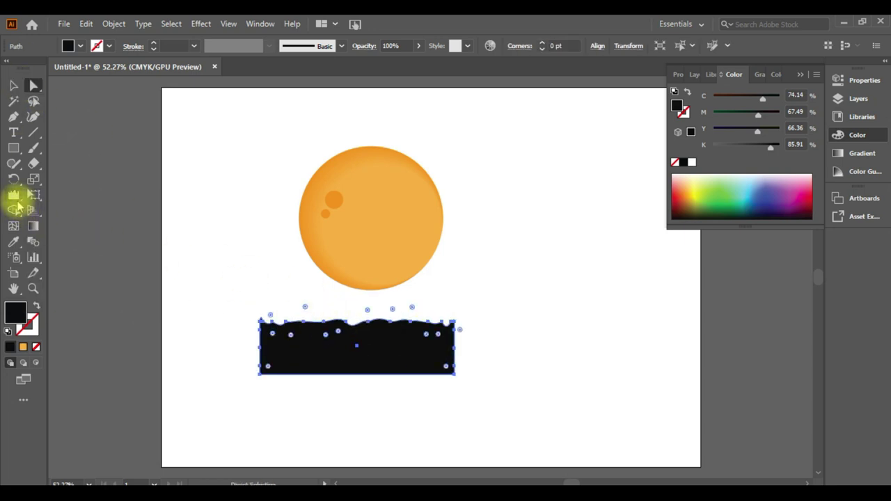
{"action": "left_click_drag", "start_coordinate": [21, 209], "coordinate": [79, 209]}
{"action": "mouse_move", "coordinate": [322, 372]}
{"action": "left_mouse_down"}
{"action": "mouse_move", "coordinate": [394, 339]}
{"action": "mouse_move", "coordinate": [368, 342]}
{"action": "mouse_move", "coordinate": [355, 362]}
{"action": "mouse_move", "coordinate": [411, 365]}
{"action": "mouse_move", "coordinate": [279, 338]}
{"action": "mouse_move", "coordinate": [369, 314]}
{"action": "mouse_move", "coordinate": [405, 336]}
{"action": "mouse_move", "coordinate": [319, 338]}
{"action": "mouse_move", "coordinate": [320, 286]}
{"action": "mouse_move", "coordinate": [348, 344]}
{"action": "left_mouse_up"}
- Move the black shape over the moon and reshape its anchors into tall sharp peaks
{"action": "key", "text": "v"}
{"action": "left_click_drag", "start_coordinate": [404, 356], "coordinate": [416, 300]}
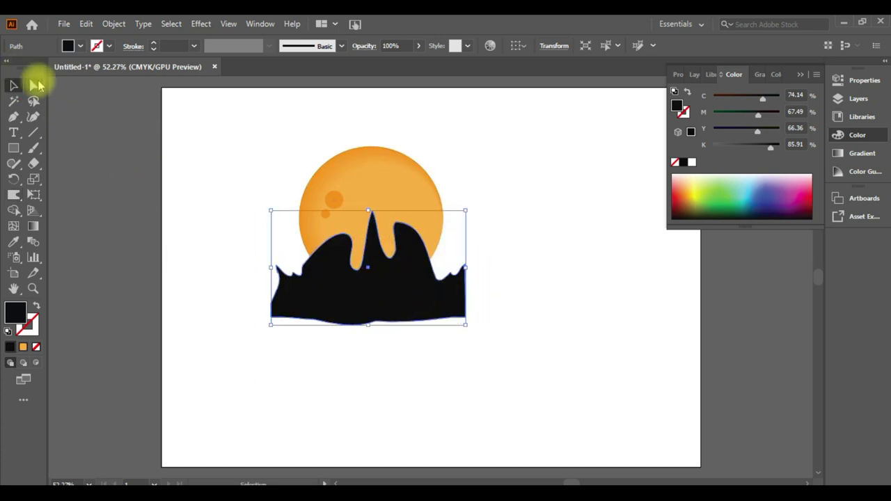
{"action": "left_click", "coordinate": [36, 85]}
{"action": "left_click_drag", "start_coordinate": [433, 280], "coordinate": [426, 224]}
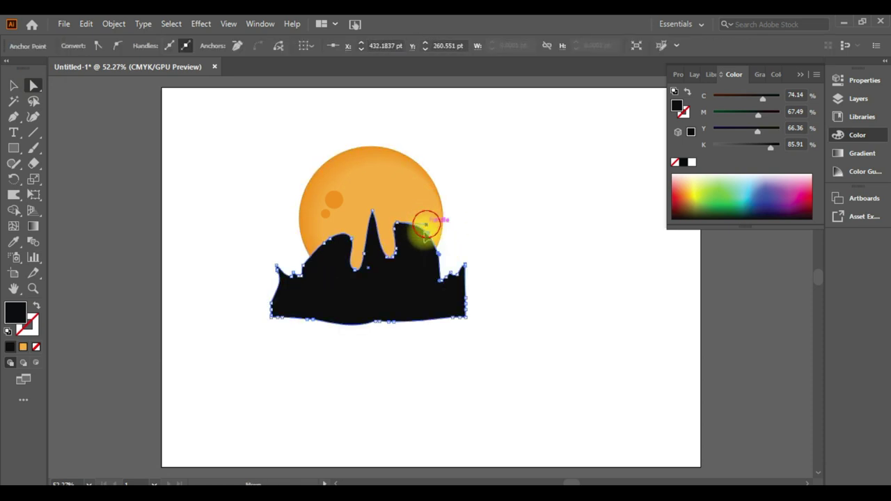
{"action": "mouse_move", "coordinate": [438, 254]}
{"action": "left_mouse_down"}
{"action": "mouse_move", "coordinate": [427, 223]}
{"action": "mouse_move", "coordinate": [426, 313]}
{"action": "left_mouse_up"}
{"action": "left_click_drag", "start_coordinate": [304, 273], "coordinate": [353, 248]}
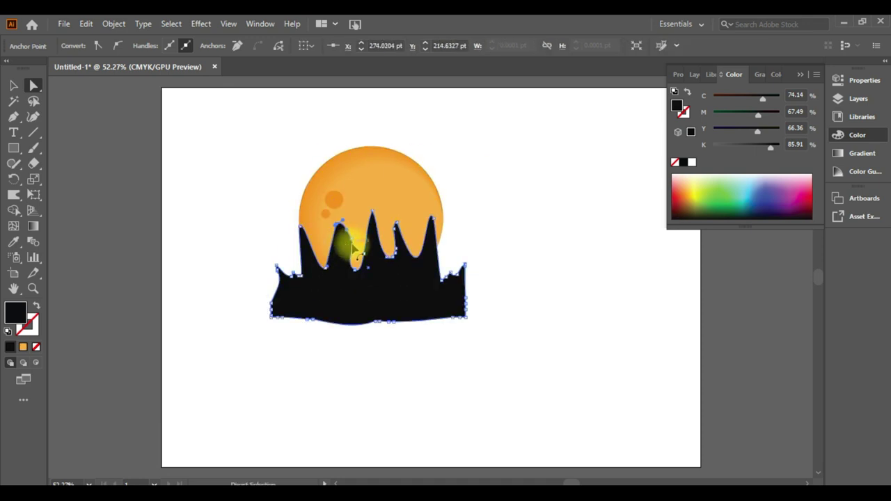
{"action": "left_click_drag", "start_coordinate": [323, 289], "coordinate": [317, 262]}
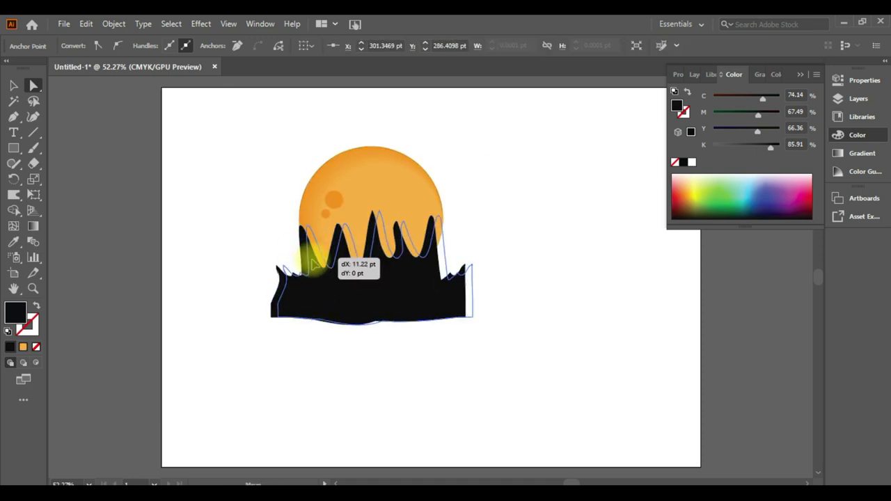
{"action": "left_click", "coordinate": [553, 330]}
{"action": "left_click", "coordinate": [13, 148]}
- Draw a large rectangle over the scene and send it behind the moon artwork
{"action": "mouse_move", "coordinate": [227, 101]}
{"action": "left_mouse_down"}
{"action": "mouse_move", "coordinate": [498, 313]}
{"action": "mouse_move", "coordinate": [503, 327]}
{"action": "left_mouse_up"}
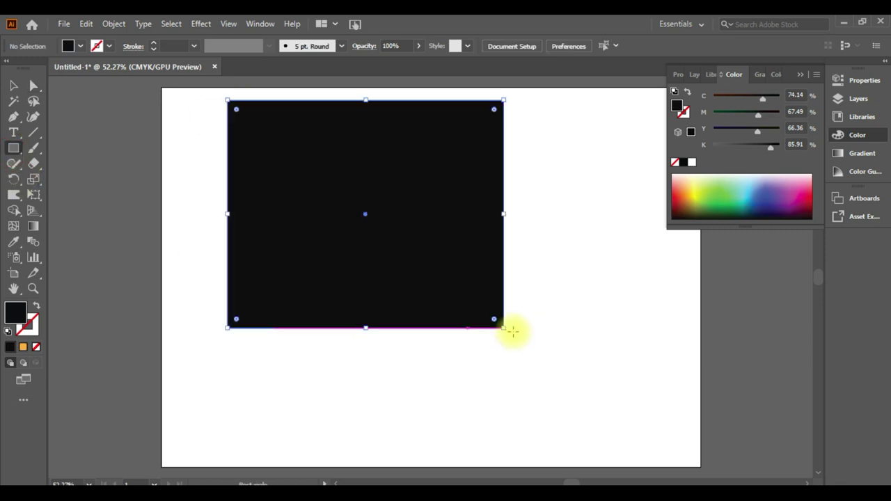
{"action": "left_click", "coordinate": [13, 85]}
{"action": "right_click", "coordinate": [304, 146]}
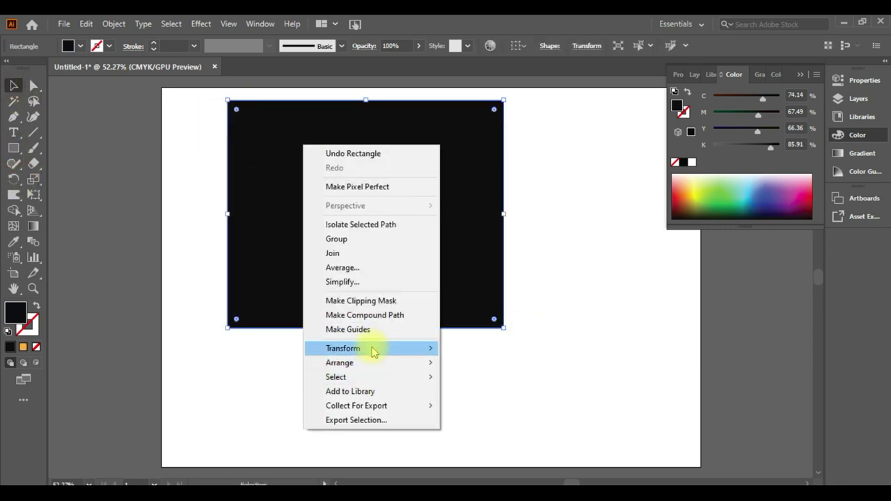
{"action": "mouse_move", "coordinate": [340, 363]}
{"action": "left_click", "coordinate": [481, 405]}
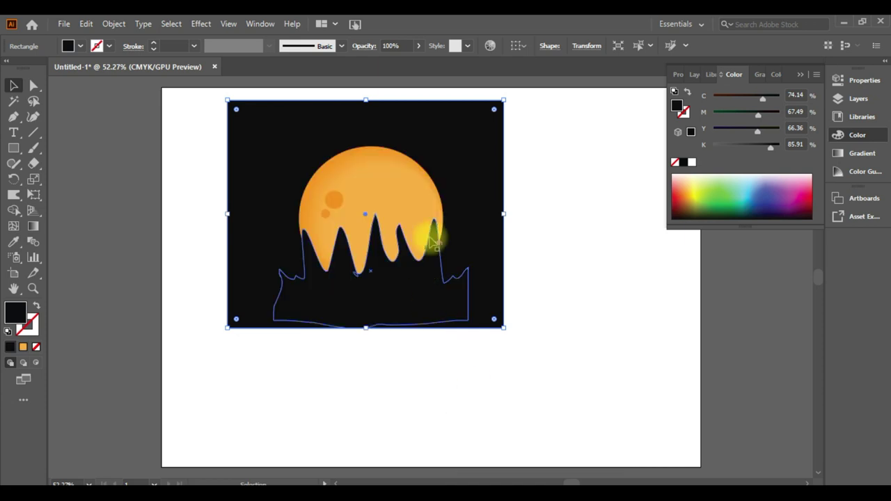
- Shift the scene left and stretch the black background down to the artboard bottom
{"action": "left_click_drag", "start_coordinate": [183, 95], "coordinate": [537, 365]}
{"action": "mouse_move", "coordinate": [449, 199]}
{"action": "left_mouse_down"}
{"action": "mouse_move", "coordinate": [409, 203]}
{"action": "mouse_move", "coordinate": [383, 185]}
{"action": "left_mouse_up"}
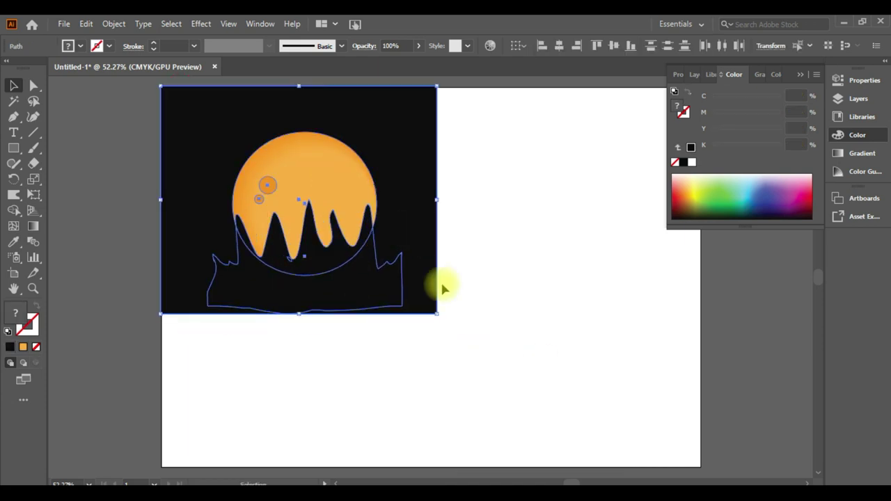
{"action": "left_click", "coordinate": [282, 316]}
{"action": "left_click", "coordinate": [411, 288]}
{"action": "left_click_drag", "start_coordinate": [299, 314], "coordinate": [303, 468]}
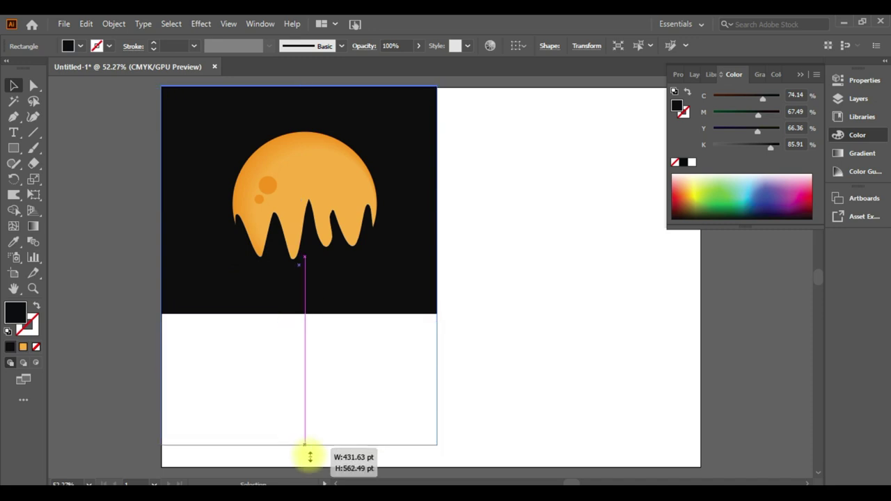
- Move the whole moon group lower on the artboard
{"action": "left_click", "coordinate": [329, 265]}
{"action": "left_click", "coordinate": [325, 211], "text": "shift"}
{"action": "left_click_drag", "start_coordinate": [327, 211], "coordinate": [322, 323]}
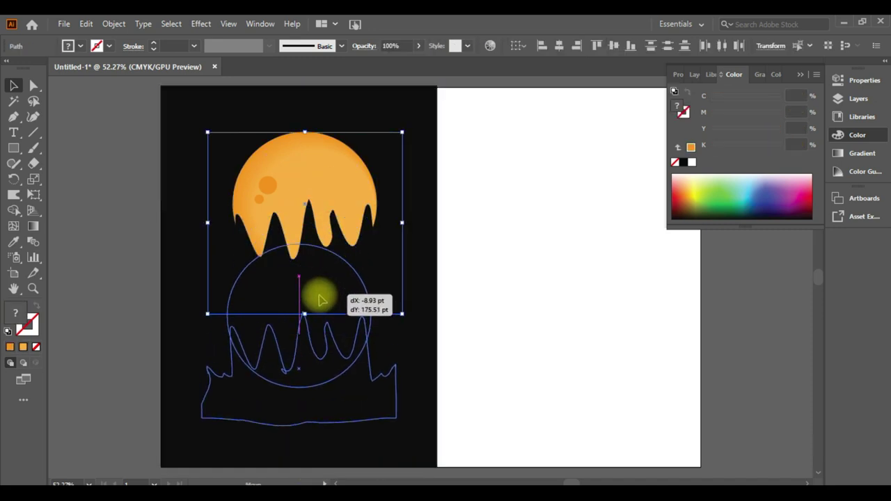
{"action": "key", "text": "ctrl+z"}
{"action": "left_click", "coordinate": [241, 310]}
{"action": "left_click_drag", "start_coordinate": [318, 199], "coordinate": [308, 317]}
{"action": "left_click", "coordinate": [485, 302]}
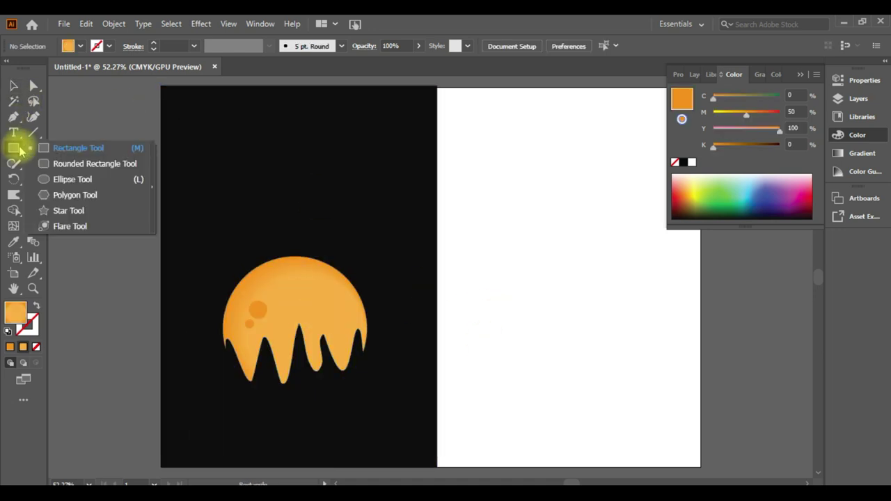
- Draw a small star in the upper sky, then a cyan star
{"action": "left_click_drag", "start_coordinate": [19, 147], "coordinate": [57, 206]}
{"action": "left_click_drag", "start_coordinate": [219, 115], "coordinate": [224, 118]}
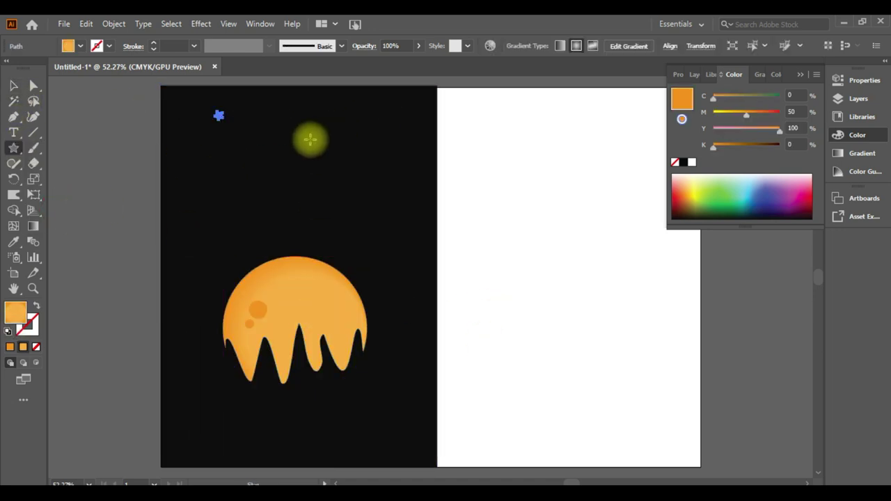
{"action": "left_click", "coordinate": [18, 313]}
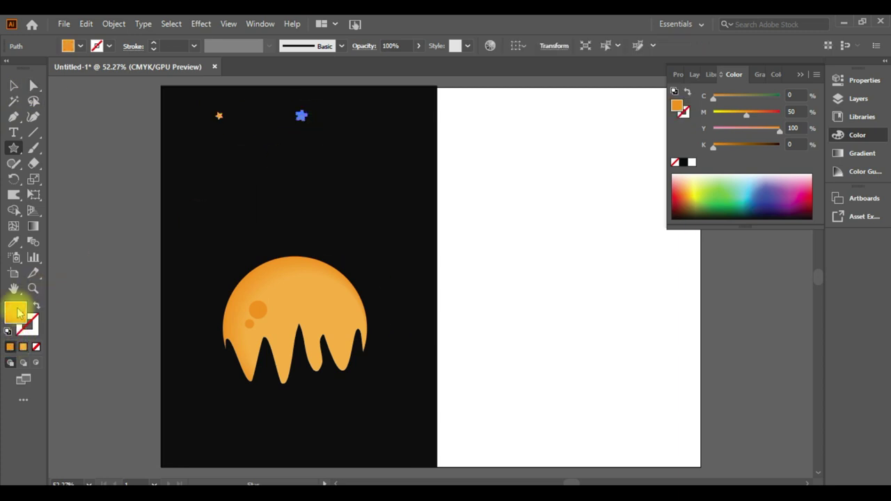
{"action": "double_click", "coordinate": [18, 311]}
{"action": "left_click", "coordinate": [317, 209]}
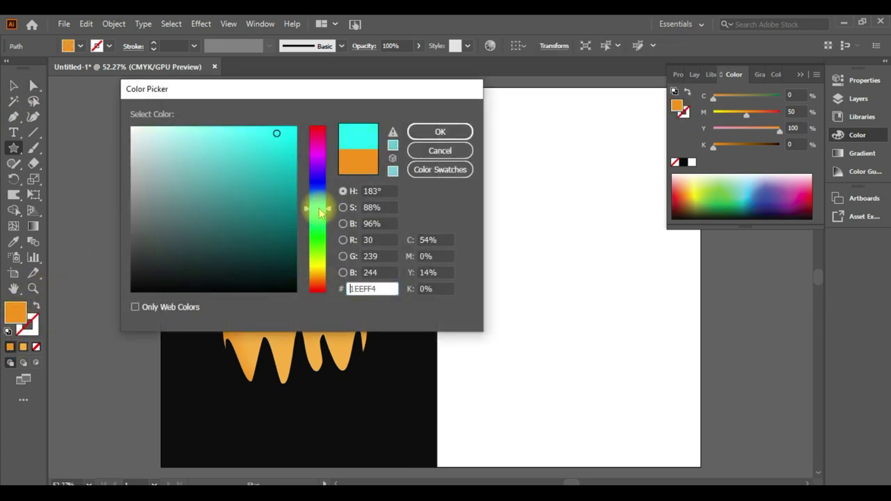
{"action": "left_click_drag", "start_coordinate": [349, 138], "coordinate": [352, 141]}
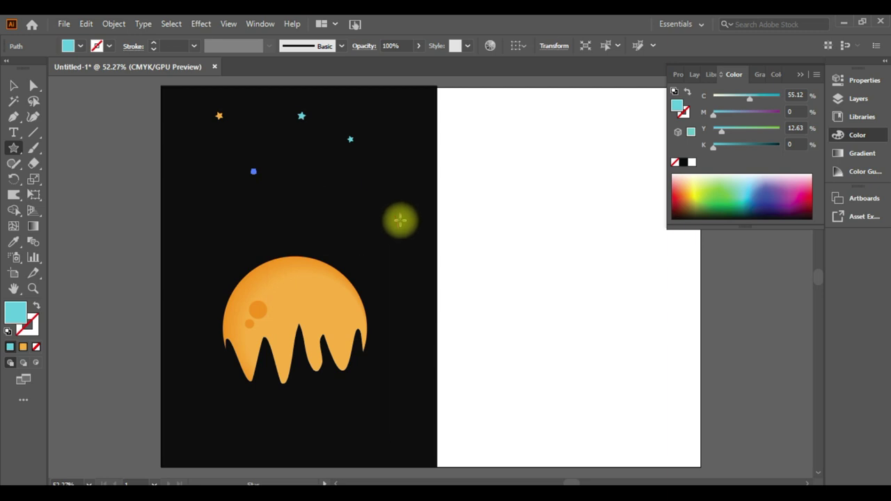
- Set the fill to white (ffffff) and scatter several small white stars
{"action": "double_click", "coordinate": [18, 312]}
{"action": "type", "text": "ffffff"}
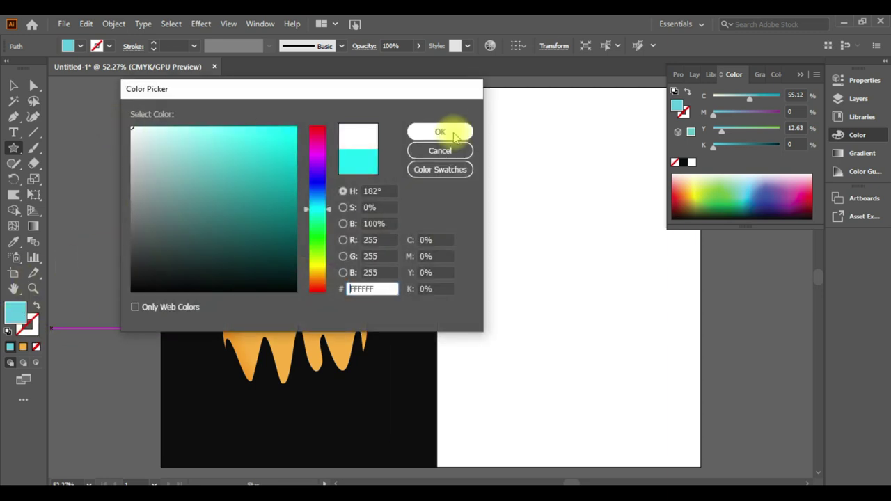
{"action": "left_click", "coordinate": [442, 132]}
{"action": "left_click_drag", "start_coordinate": [193, 205], "coordinate": [190, 213]}
{"action": "left_click_drag", "start_coordinate": [306, 173], "coordinate": [309, 175]}
{"action": "left_click_drag", "start_coordinate": [232, 249], "coordinate": [235, 251]}
{"action": "left_click_drag", "start_coordinate": [185, 119], "coordinate": [185, 121]}
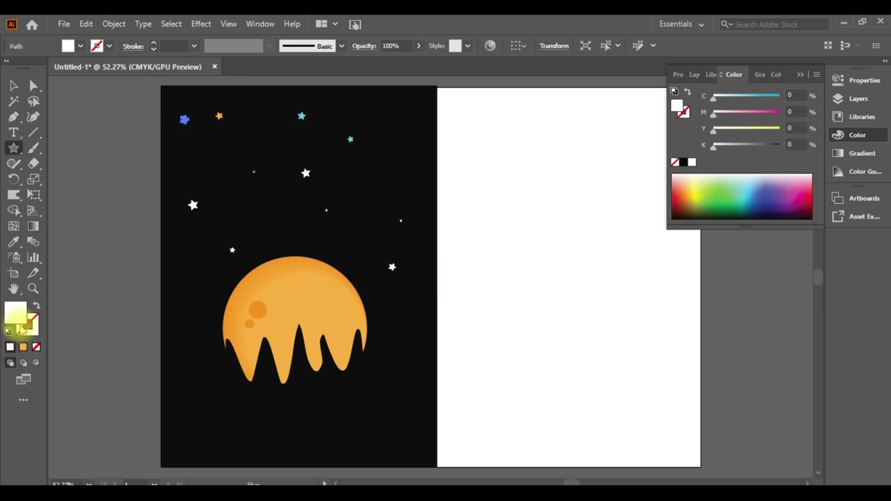
{"action": "double_click", "coordinate": [18, 312]}
{"action": "left_click", "coordinate": [440, 132]}
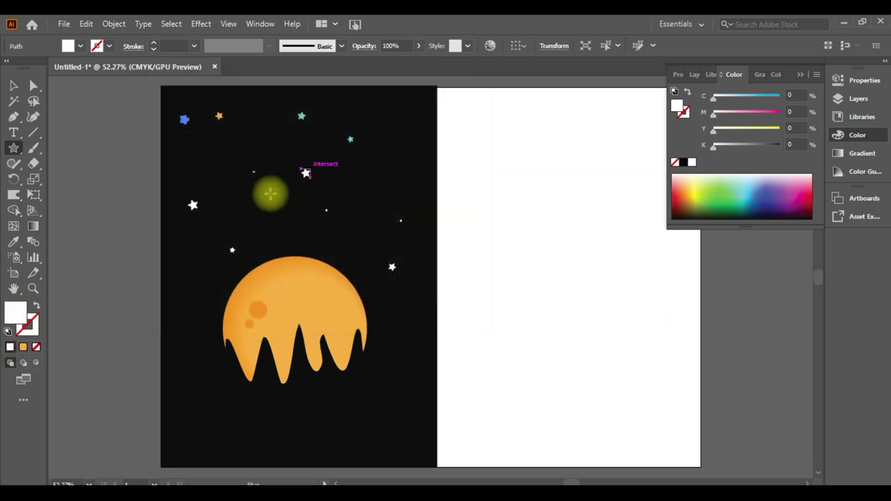
- Switch the fill to red and add red stars to the sky
{"action": "double_click", "coordinate": [13, 314]}
{"action": "left_click", "coordinate": [319, 131]}
{"action": "left_click", "coordinate": [277, 139]}
{"action": "left_click", "coordinate": [436, 131]}
{"action": "left_click_drag", "start_coordinate": [392, 138], "coordinate": [394, 139]}
{"action": "left_click", "coordinate": [354, 132]}
{"action": "left_click", "coordinate": [405, 299]}
- Switch the fill to pink, add pink stars and a tiny star near the moon
{"action": "double_click", "coordinate": [15, 313]}
{"action": "left_click", "coordinate": [201, 137]}
{"action": "left_click", "coordinate": [439, 131]}
{"action": "left_click", "coordinate": [359, 249]}
{"action": "left_click", "coordinate": [410, 299]}
{"action": "left_click_drag", "start_coordinate": [272, 234], "coordinate": [273, 231]}
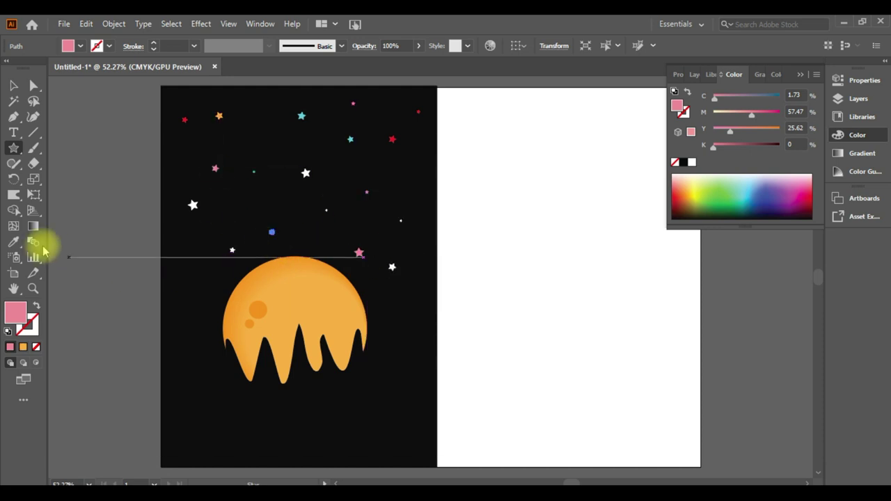
{"action": "left_click", "coordinate": [14, 85]}
{"action": "left_click", "coordinate": [531, 299]}
- Select the silhouette and delete one of its bottom anchor points
{"action": "left_click", "coordinate": [281, 351]}
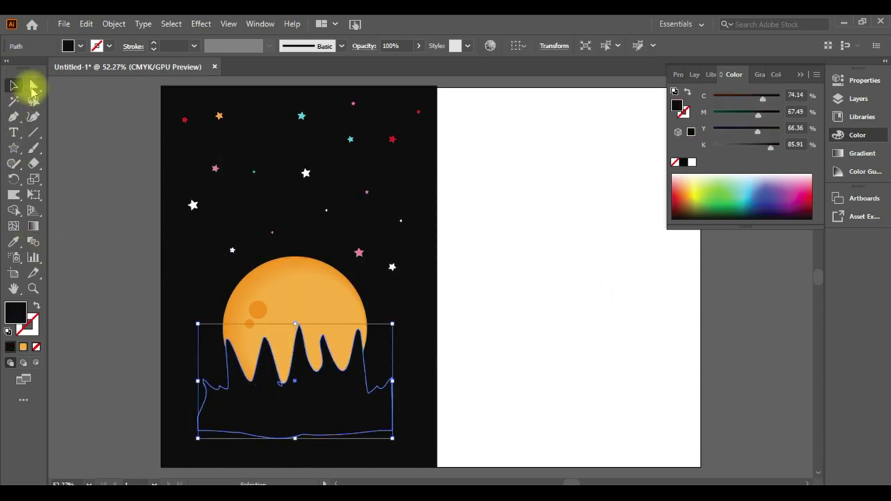
{"action": "left_click", "coordinate": [32, 87]}
{"action": "left_click", "coordinate": [341, 434]}
{"action": "key", "text": "Delete"}
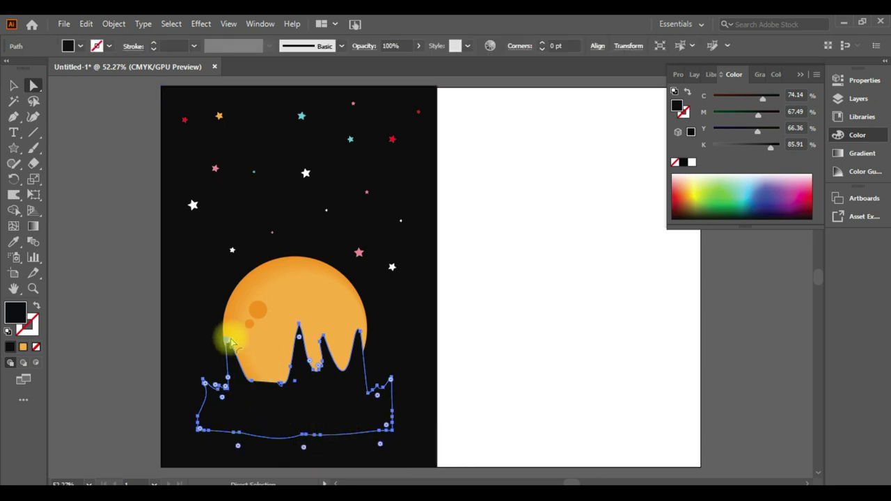
{"action": "left_click", "coordinate": [235, 348], "text": "shift"}
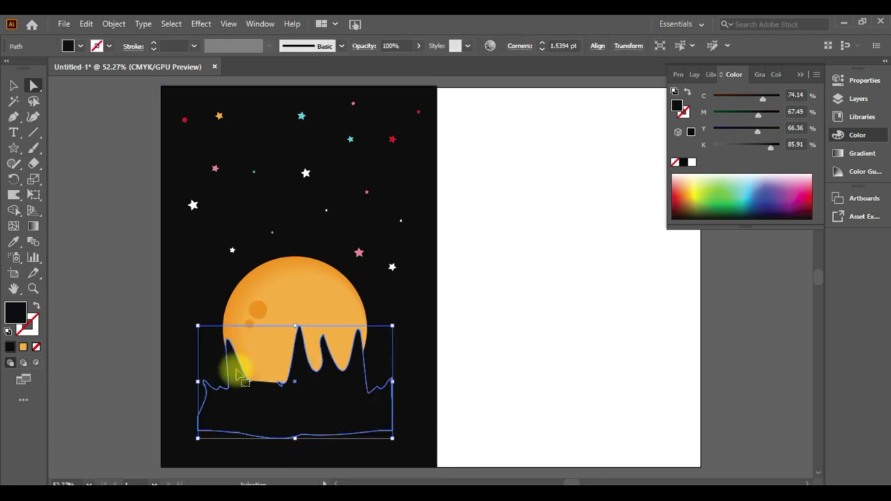
- Undo the anchor edits and reframe the view
{"action": "key", "text": "ctrl+equal"}
{"action": "key", "text": "ctrl+z"}
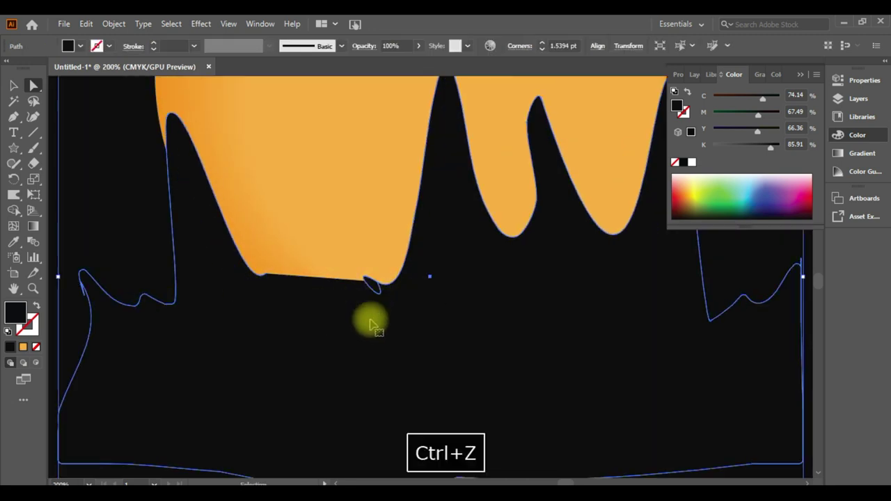
{"action": "key", "text": "ctrl+z"}
{"action": "key", "text": "ctrl+minus"}
{"action": "key", "text": "ctrl+minus"}
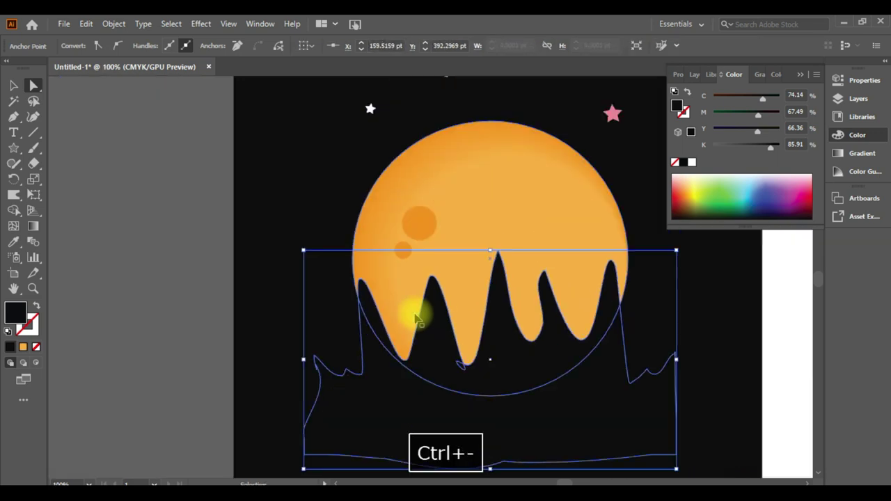
{"action": "key", "text": "ctrl+minus"}
{"action": "key", "text": "ctrl+minus"}
{"action": "key", "text": "ctrl+minus"}
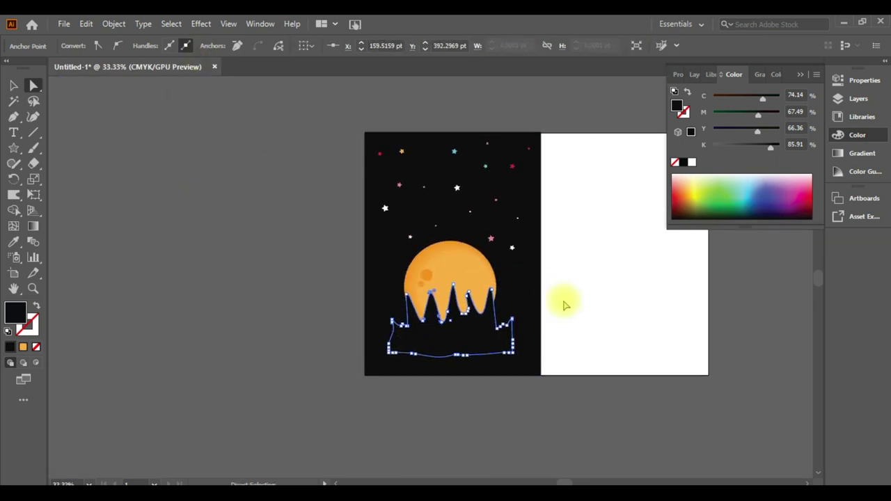
{"action": "key", "text": "ctrl+equal"}
{"action": "left_click_drag", "start_coordinate": [629, 311], "coordinate": [484, 330]}
{"action": "left_click", "coordinate": [578, 179]}
- Copy the whole night scene and place the copy on the second artboard
{"action": "key", "text": "ctrl+a"}
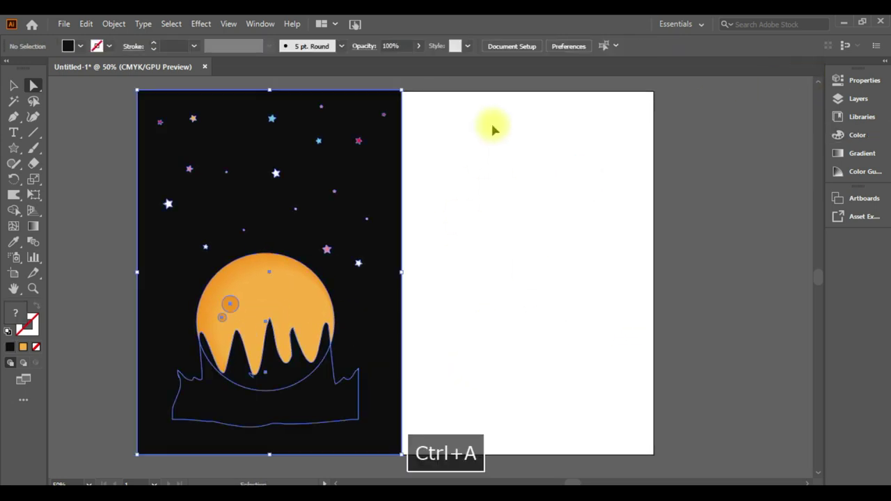
{"action": "key", "text": "ctrl+c"}
{"action": "key", "text": "ctrl+v"}
{"action": "left_click_drag", "start_coordinate": [470, 255], "coordinate": [584, 249]}
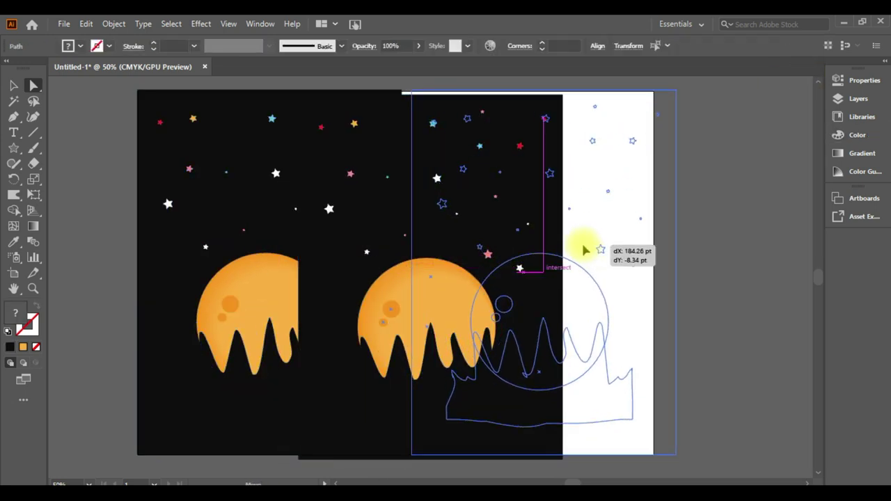
{"action": "left_click", "coordinate": [748, 272]}
- Delete the jagged silhouette from the copied scene
{"action": "left_click_drag", "start_coordinate": [608, 374], "coordinate": [742, 393]}
{"action": "key", "text": "Delete"}
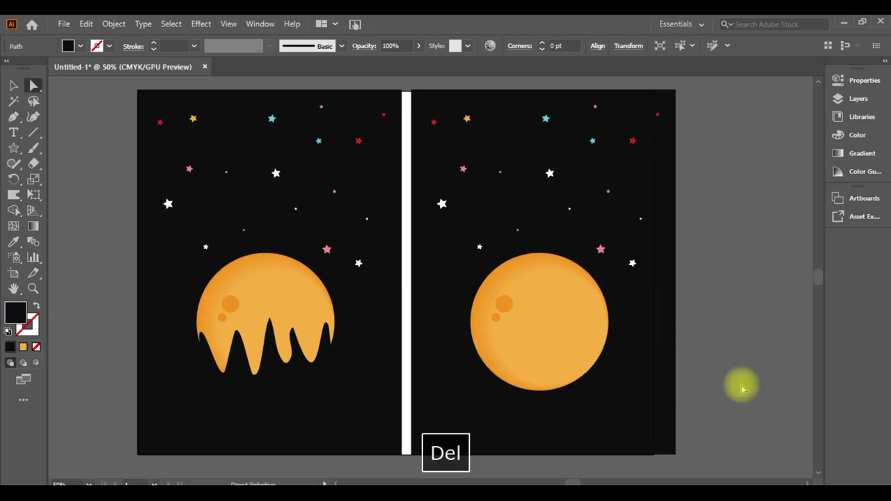
{"action": "left_click_drag", "start_coordinate": [527, 308], "coordinate": [205, 298]}
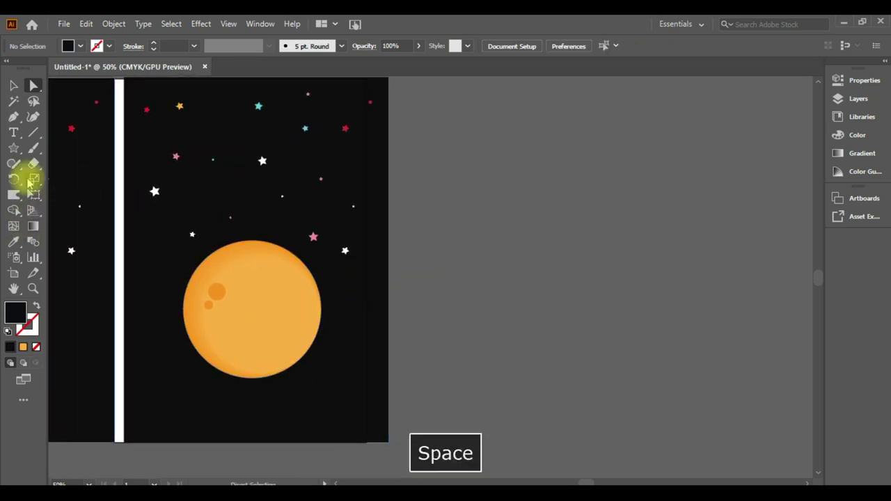
- Enlarge the upper crater on the second moon and select the moon
{"action": "left_click", "coordinate": [217, 291]}
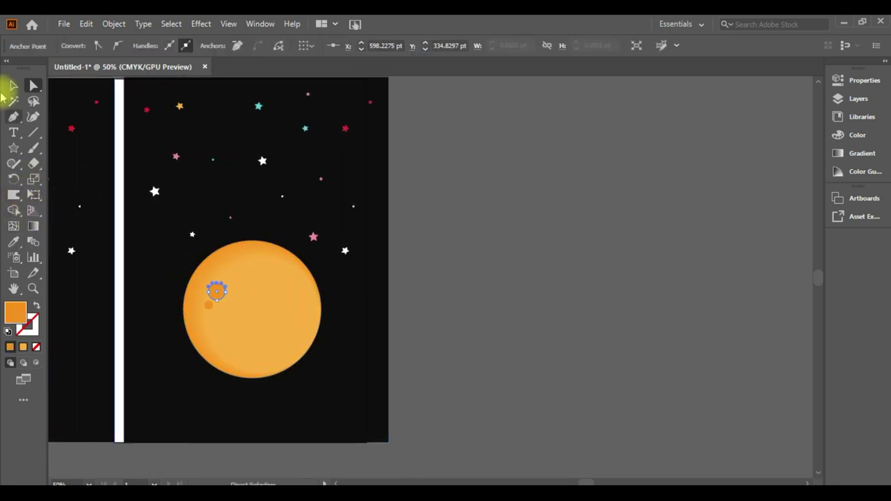
{"action": "left_click_drag", "start_coordinate": [236, 274], "coordinate": [211, 307]}
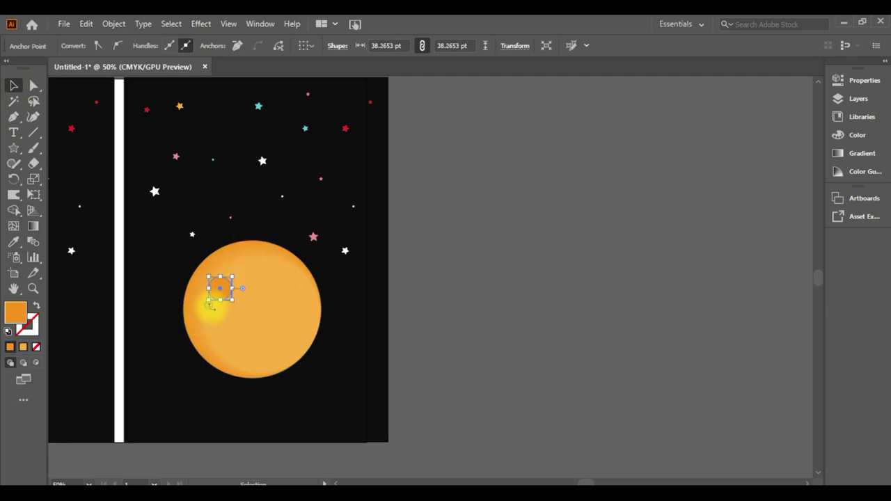
{"action": "left_click", "coordinate": [226, 337]}
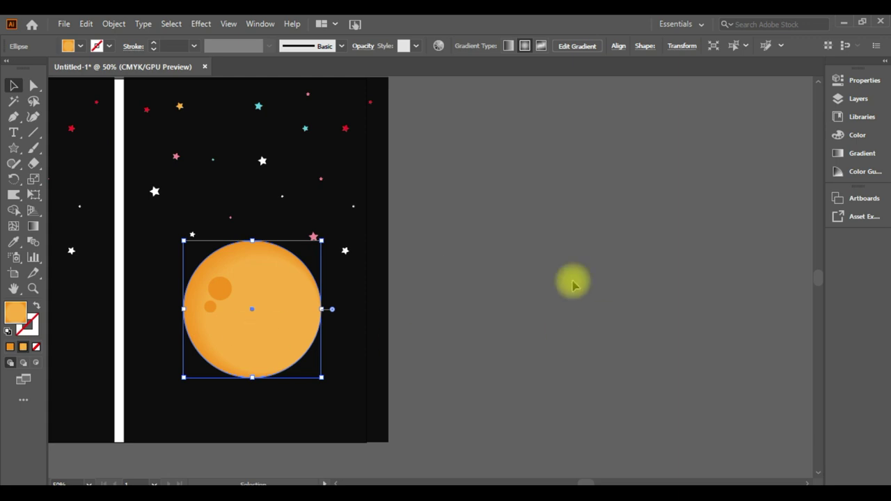
- Recolour the moon's gradient stops to red and dark crimson
{"action": "left_click", "coordinate": [861, 154]}
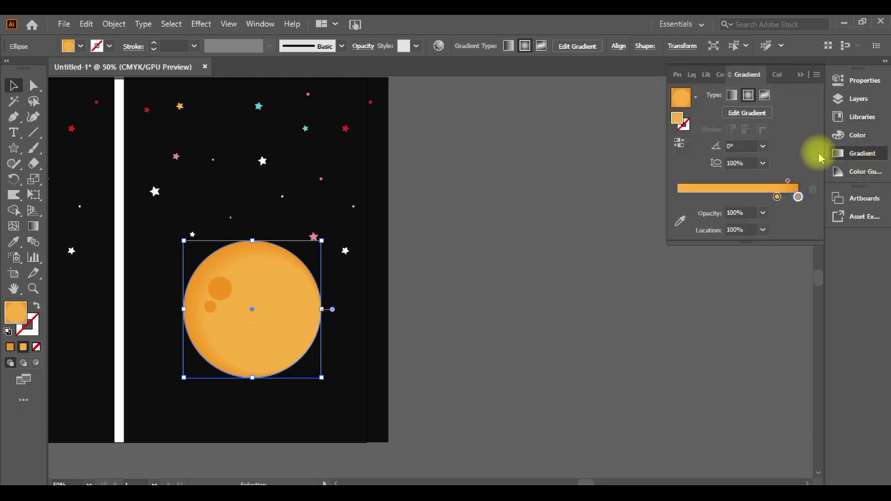
{"action": "double_click", "coordinate": [798, 197]}
{"action": "left_click", "coordinate": [721, 237]}
{"action": "left_click", "coordinate": [777, 197]}
{"action": "double_click", "coordinate": [777, 198]}
{"action": "left_click", "coordinate": [667, 238]}
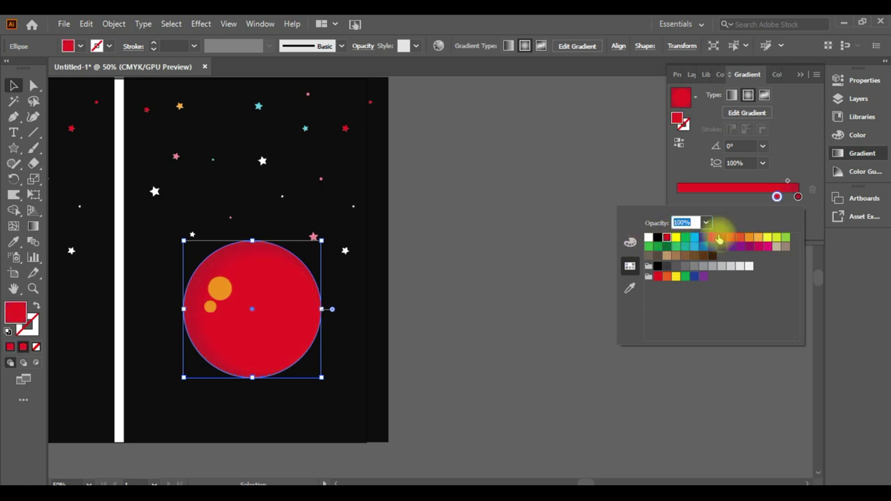
{"action": "left_click", "coordinate": [720, 207]}
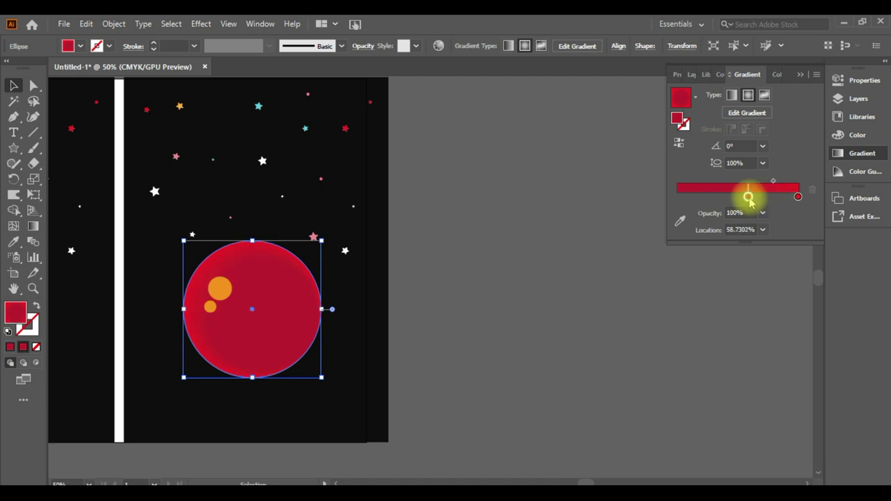
{"action": "left_click", "coordinate": [516, 255]}
{"action": "left_click", "coordinate": [272, 306]}
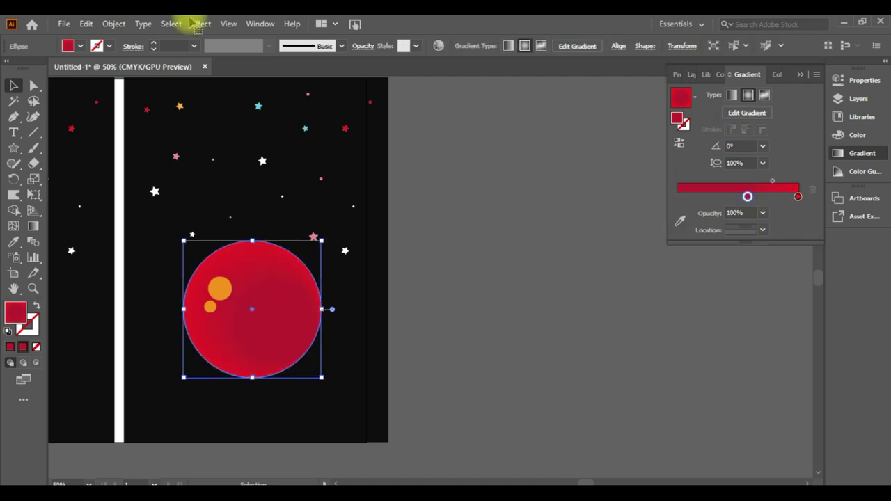
- Apply a red Outer Glow (Screen, 75% opacity, 5 pt blur) to the red moon
{"action": "left_click", "coordinate": [229, 24]}
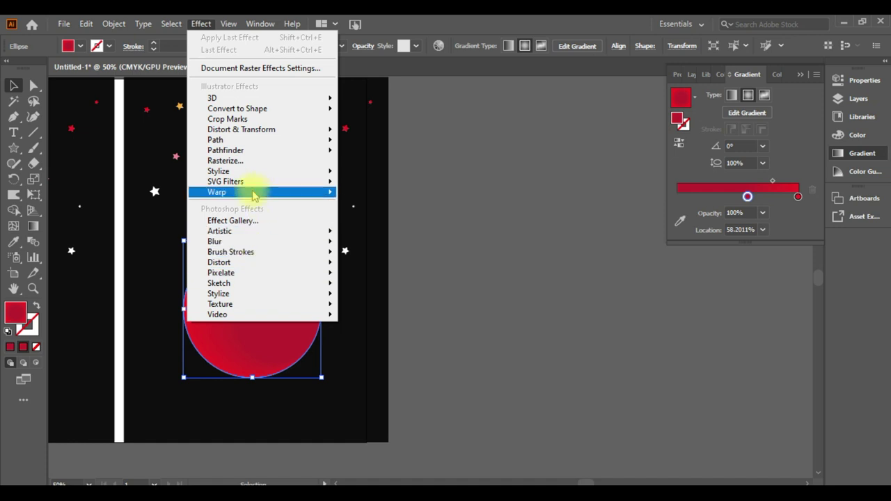
{"action": "left_click", "coordinate": [394, 216]}
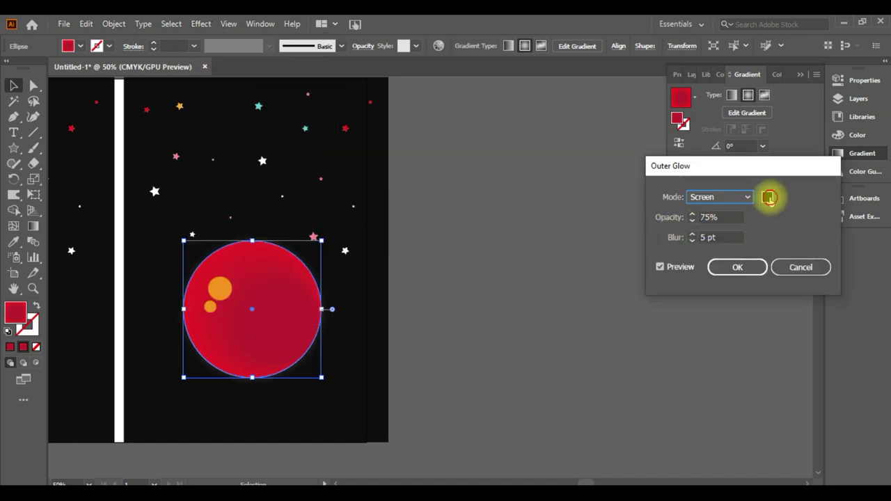
{"action": "left_click", "coordinate": [768, 198]}
{"action": "left_click", "coordinate": [259, 127]}
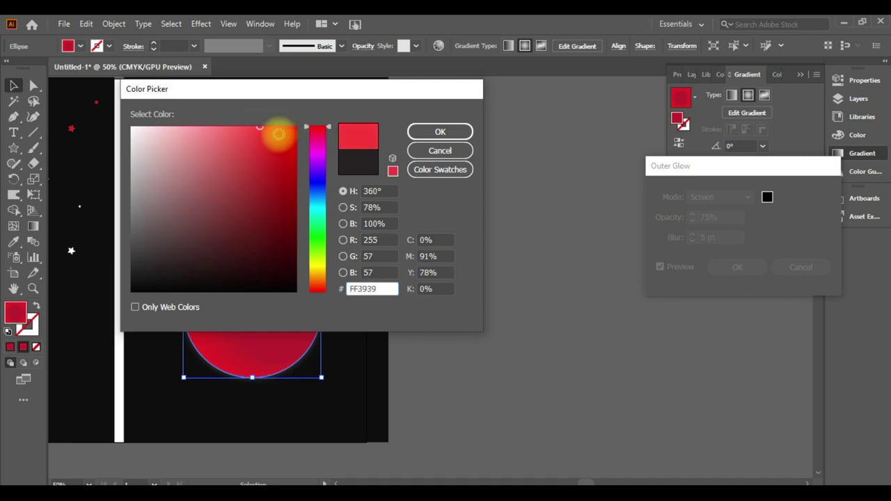
{"action": "left_click", "coordinate": [437, 131]}
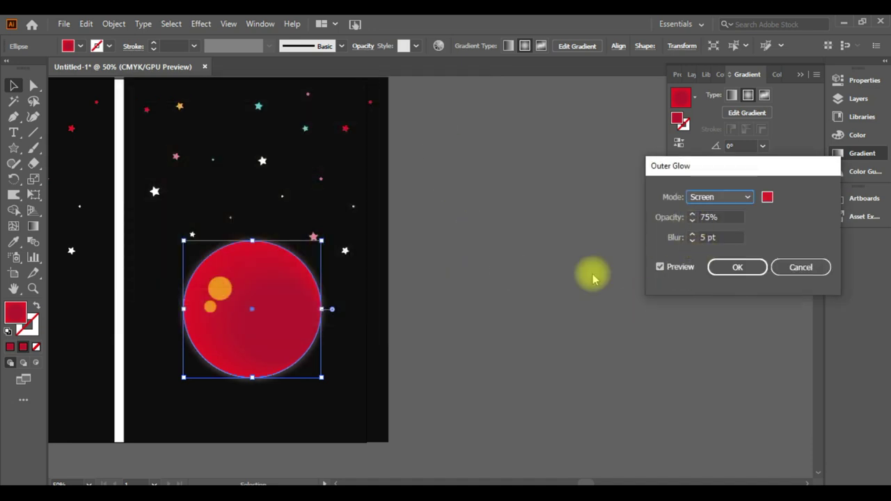
{"action": "left_click", "coordinate": [721, 270]}
{"action": "left_click", "coordinate": [540, 288]}
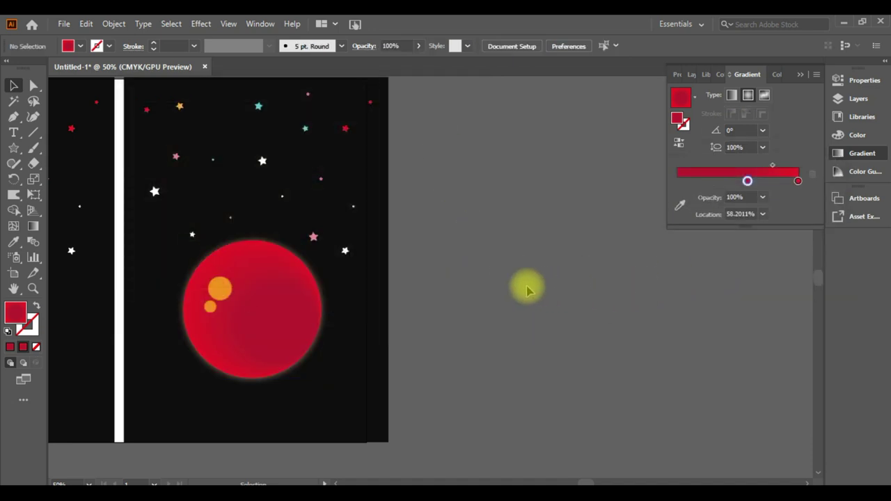
- Draw a rectangle beside the artboard and add an anchor on its top edge
{"action": "left_click_drag", "start_coordinate": [13, 148], "coordinate": [67, 147]}
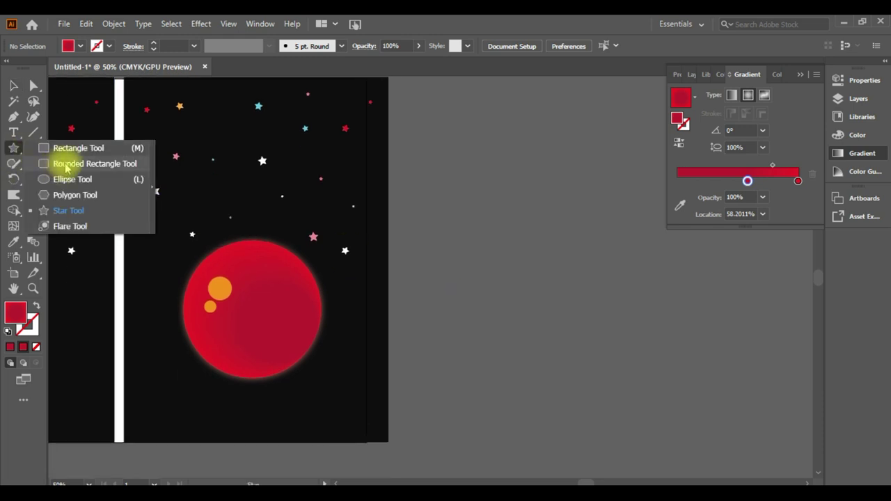
{"action": "mouse_move", "coordinate": [516, 278]}
{"action": "left_mouse_down"}
{"action": "mouse_move", "coordinate": [635, 300]}
{"action": "mouse_move", "coordinate": [635, 319]}
{"action": "left_mouse_up"}
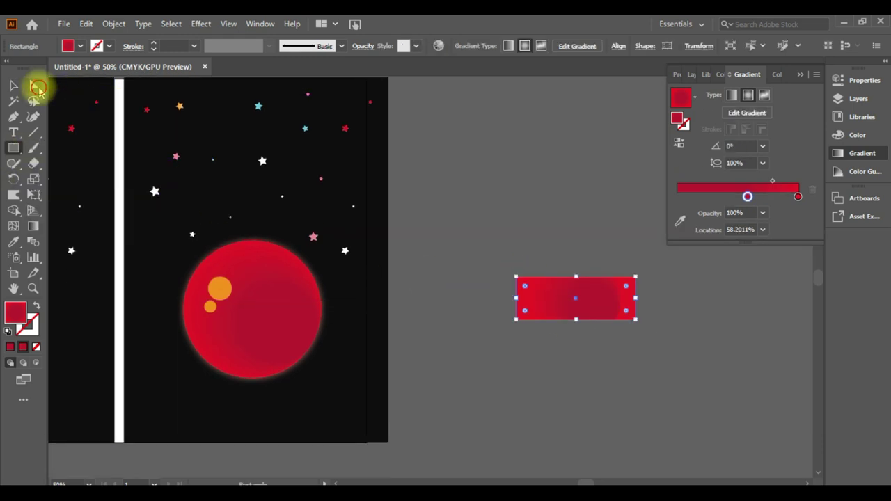
{"action": "mouse_move", "coordinate": [13, 195]}
{"action": "left_mouse_down"}
{"action": "mouse_move", "coordinate": [35, 188]}
{"action": "mouse_move", "coordinate": [69, 210]}
{"action": "left_mouse_up"}
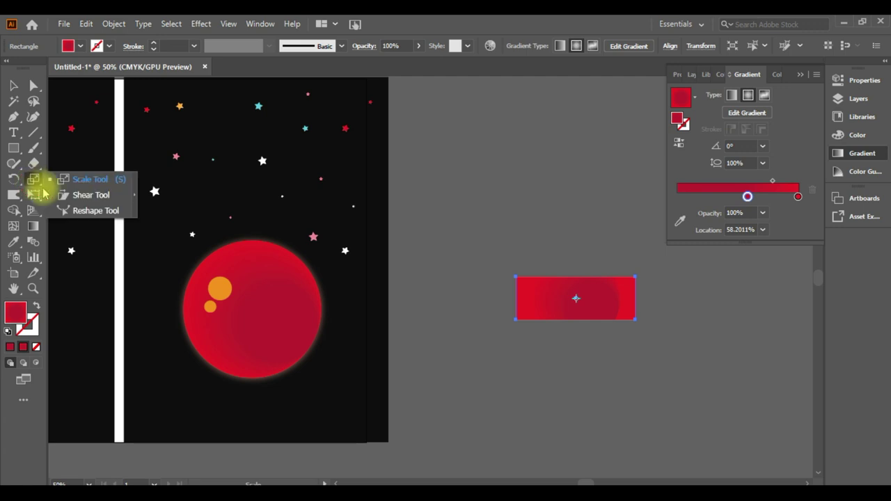
{"action": "left_click", "coordinate": [543, 276]}
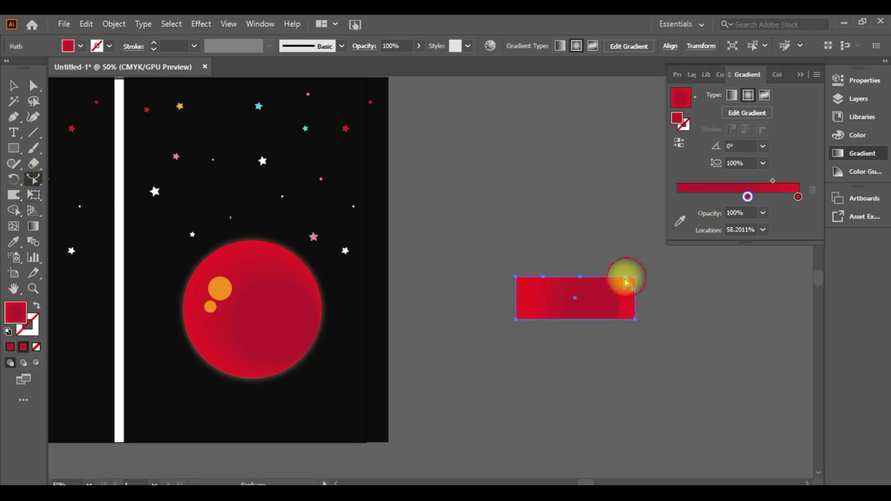
- Pull the top-edge anchors up into jagged peaks, then move the mountain onto the red moon
{"action": "left_click", "coordinate": [31, 85]}
{"action": "mouse_move", "coordinate": [580, 276]}
{"action": "left_mouse_down"}
{"action": "mouse_move", "coordinate": [545, 263]}
{"action": "mouse_move", "coordinate": [549, 254]}
{"action": "left_mouse_up"}
{"action": "left_click_drag", "start_coordinate": [629, 278], "coordinate": [616, 261]}
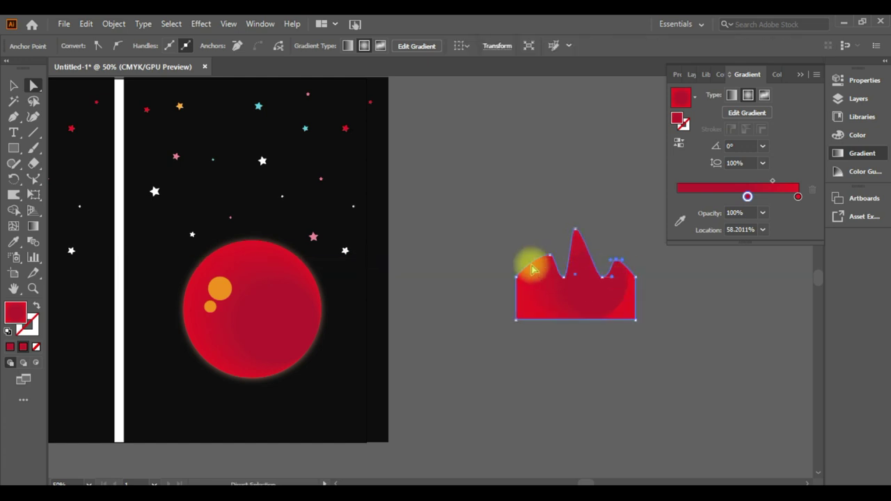
{"action": "left_click", "coordinate": [645, 304]}
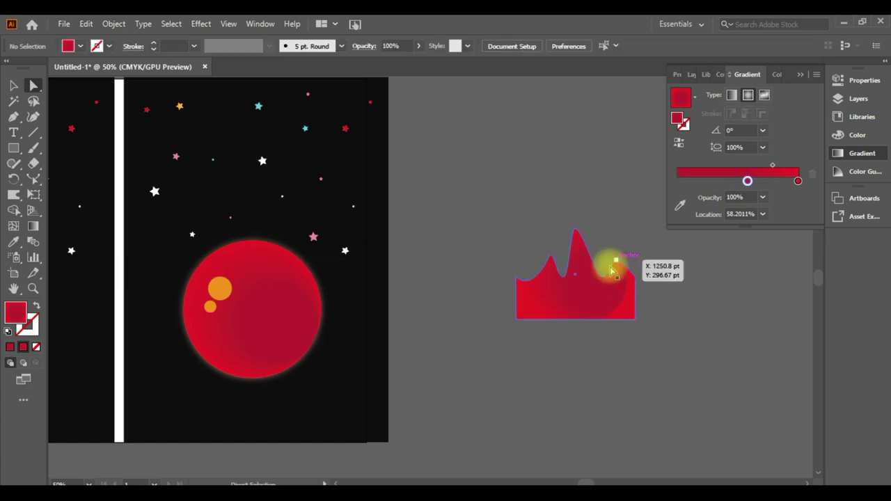
{"action": "left_click_drag", "start_coordinate": [603, 277], "coordinate": [594, 248]}
{"action": "left_click_drag", "start_coordinate": [564, 276], "coordinate": [566, 255]}
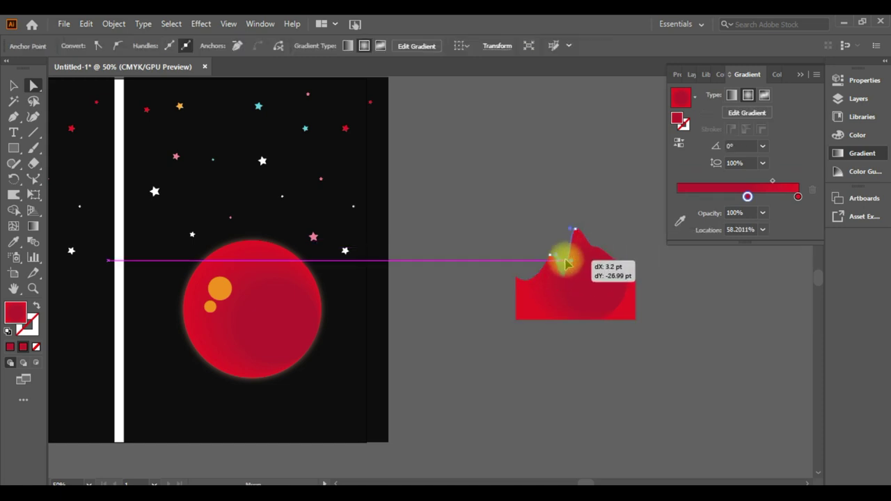
{"action": "left_click", "coordinate": [523, 228]}
{"action": "left_click_drag", "start_coordinate": [601, 293], "coordinate": [275, 354]}
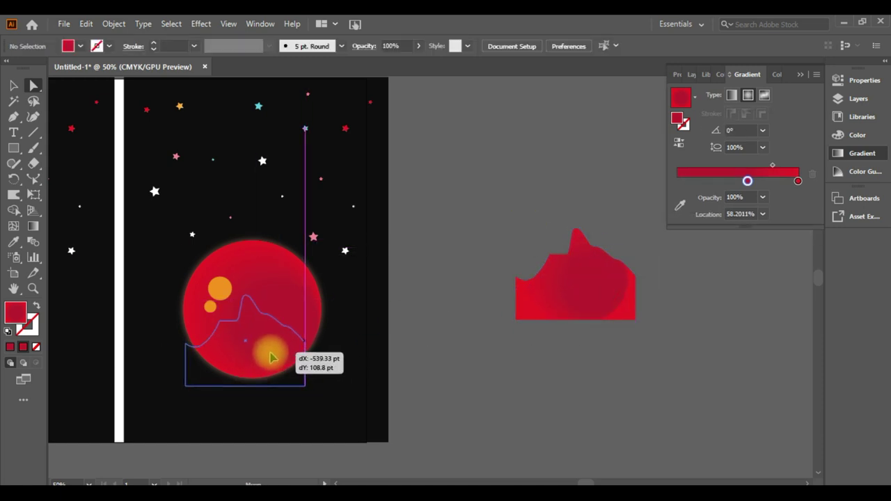
- Fill the mountain with the black sampled from the background using the Eyedropper
{"action": "left_click", "coordinate": [13, 85]}
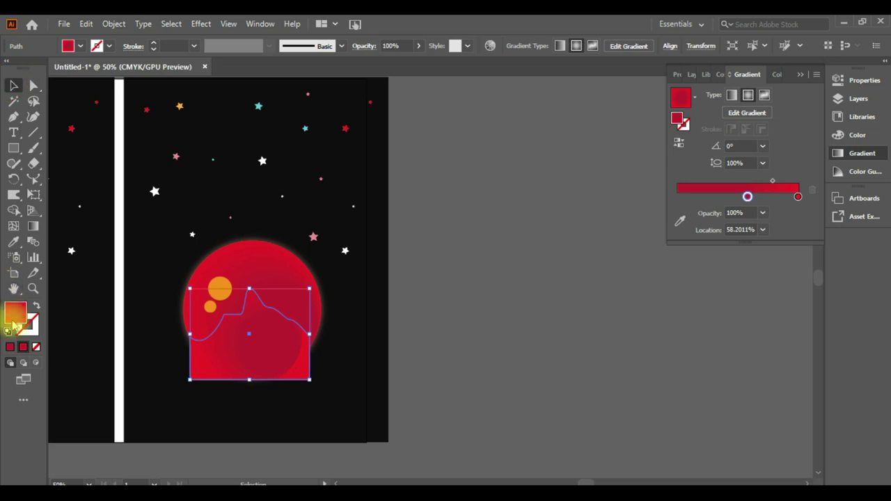
{"action": "left_click", "coordinate": [20, 317]}
{"action": "left_click", "coordinate": [13, 241]}
{"action": "left_click", "coordinate": [175, 388]}
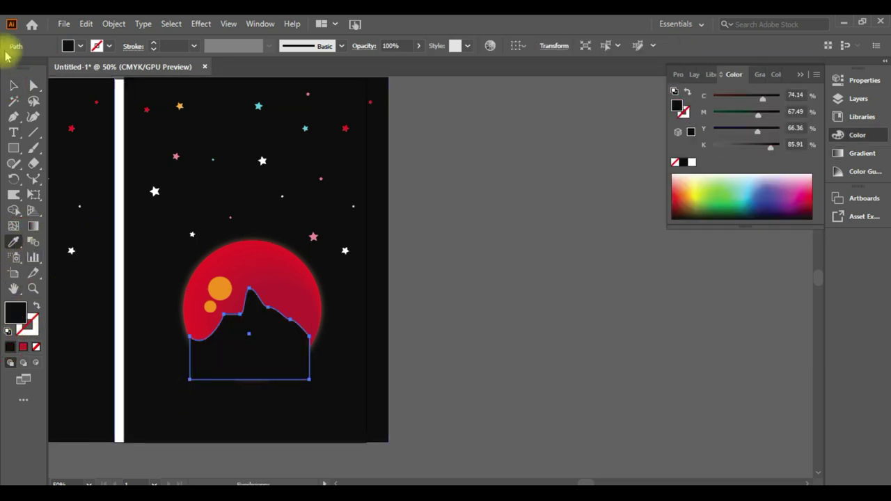
{"action": "left_click", "coordinate": [13, 85]}
- Stretch the mountain left, right and down to cover the moon's lower half
{"action": "left_click_drag", "start_coordinate": [310, 334], "coordinate": [319, 334]}
{"action": "left_click", "coordinate": [547, 354]}
{"action": "left_click", "coordinate": [190, 369]}
{"action": "left_click_drag", "start_coordinate": [190, 334], "coordinate": [169, 337]}
{"action": "left_click_drag", "start_coordinate": [318, 380], "coordinate": [334, 418]}
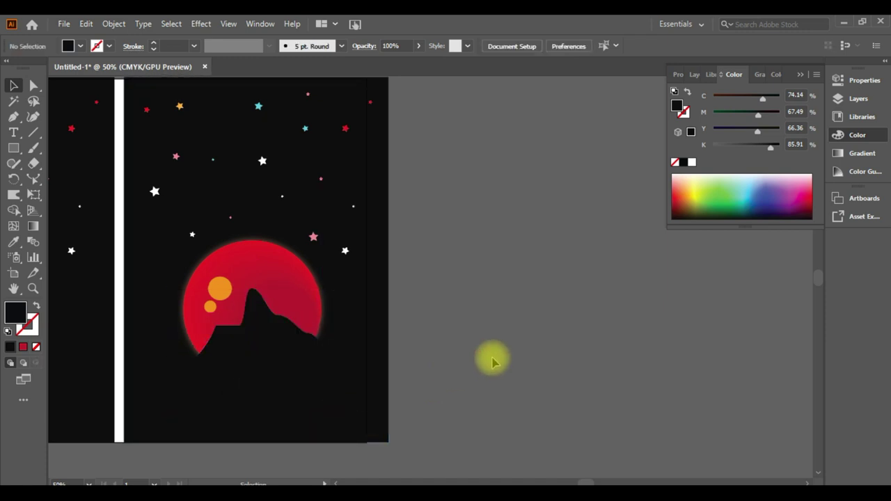
{"action": "scroll", "coordinate": [571, 354], "scroll_direction": "down", "scroll_amount": 1}
{"action": "scroll", "coordinate": [571, 354], "scroll_direction": "up", "scroll_amount": 2}
{"action": "scroll", "coordinate": [571, 354], "scroll_direction": "down", "scroll_amount": 1}
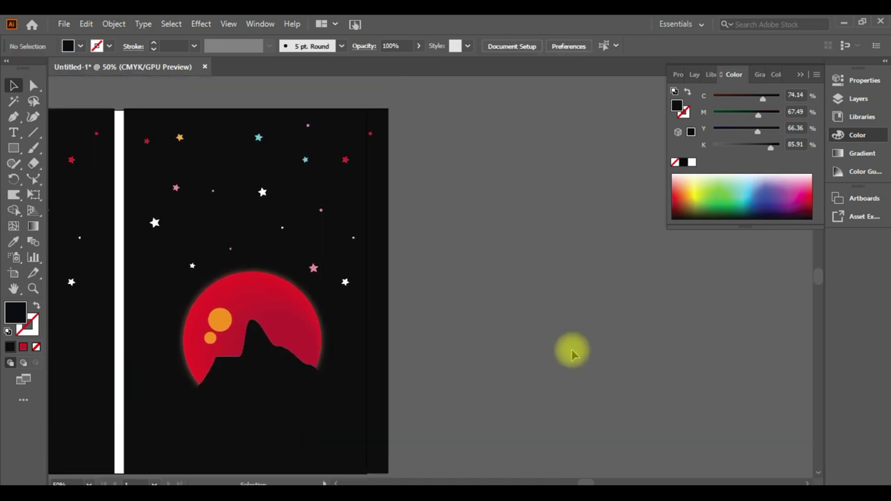
- Recolour the selected orange craters to dark red 871004
{"action": "left_click_drag", "start_coordinate": [493, 312], "coordinate": [743, 316]}
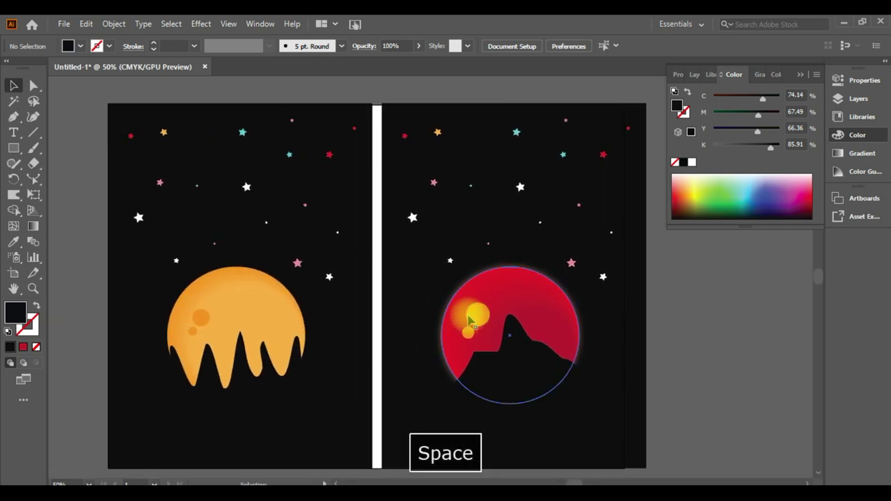
{"action": "left_click", "coordinate": [477, 313]}
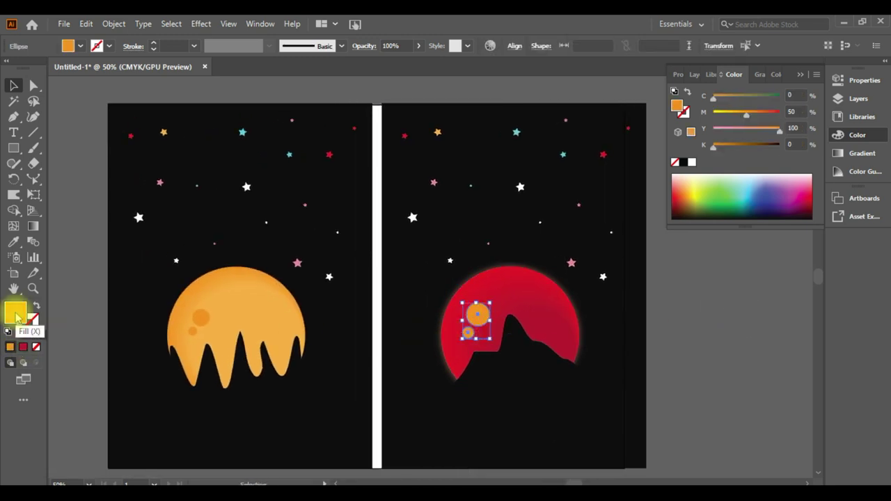
{"action": "double_click", "coordinate": [16, 314]}
{"action": "left_click", "coordinate": [317, 290]}
{"action": "left_click", "coordinate": [283, 219]}
{"action": "left_click", "coordinate": [291, 204]}
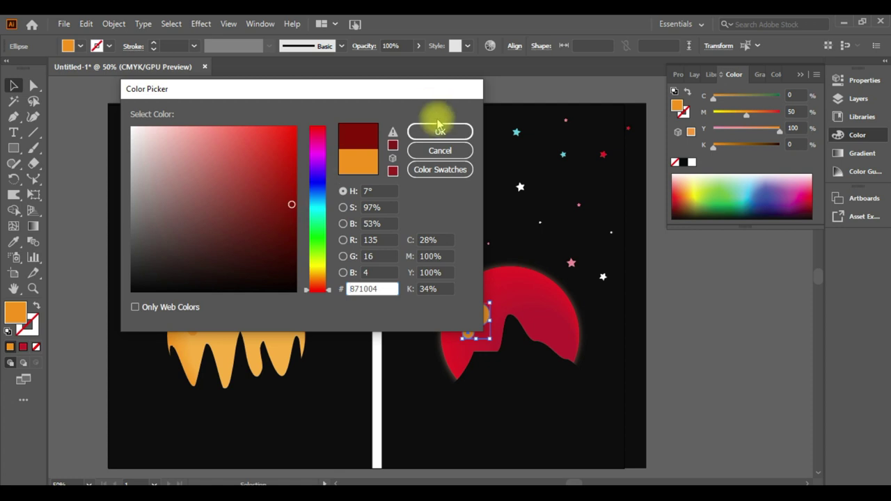
{"action": "left_click", "coordinate": [440, 131]}
- Change the craters' fill to a brighter red
{"action": "double_click", "coordinate": [15, 314]}
{"action": "left_click", "coordinate": [294, 149]}
{"action": "left_click", "coordinate": [424, 130]}
{"action": "left_click", "coordinate": [756, 347]}
- Give one small crater the darker red AF0602
{"action": "left_click", "coordinate": [480, 327]}
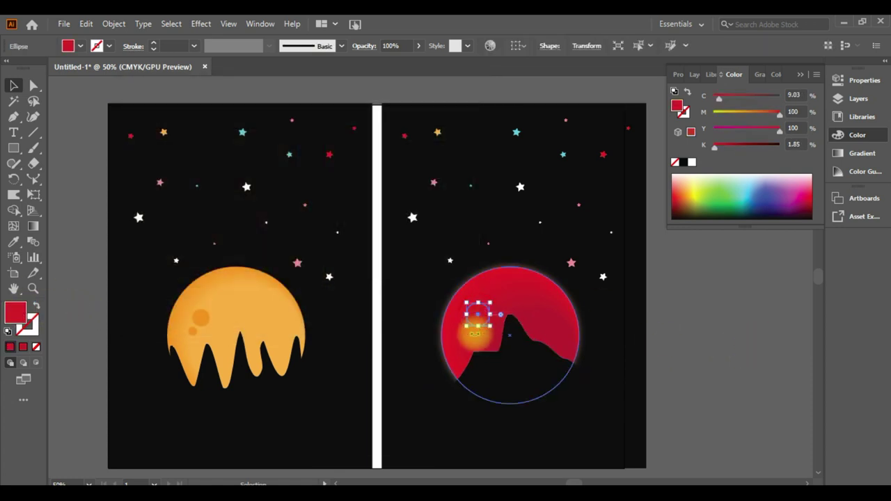
{"action": "double_click", "coordinate": [16, 313]}
{"action": "left_click", "coordinate": [295, 178]}
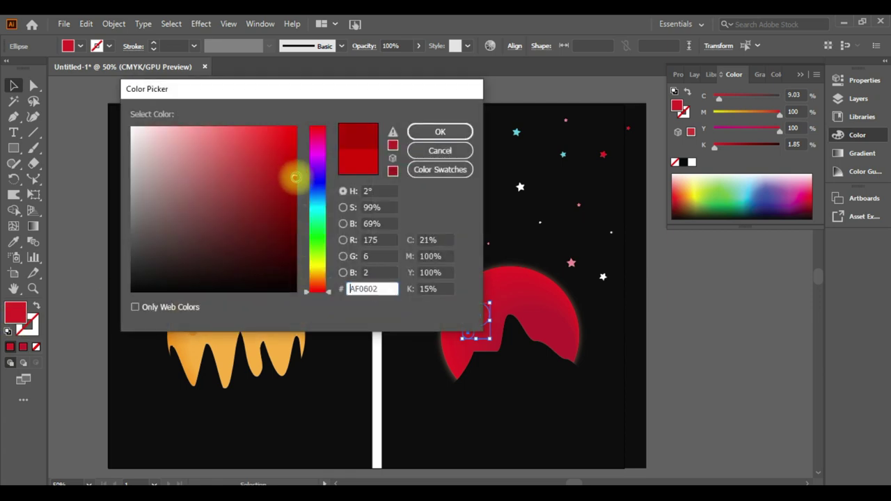
{"action": "left_click", "coordinate": [444, 133]}
{"action": "left_click", "coordinate": [744, 341]}
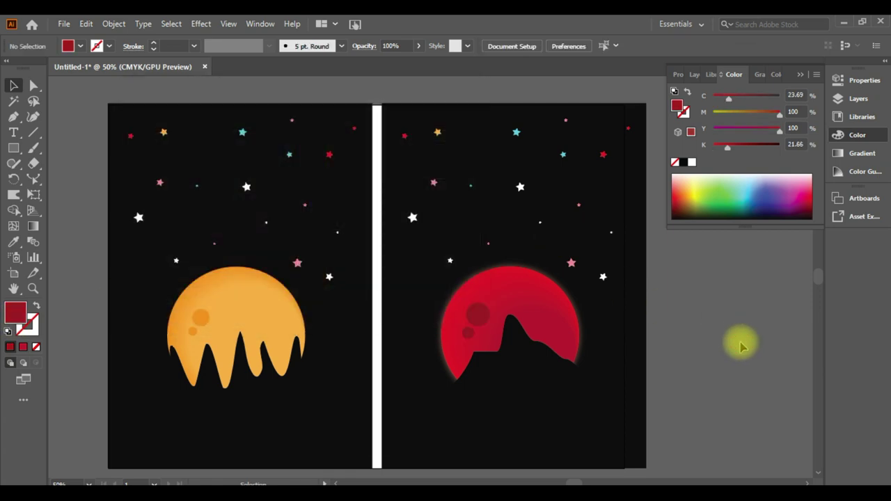